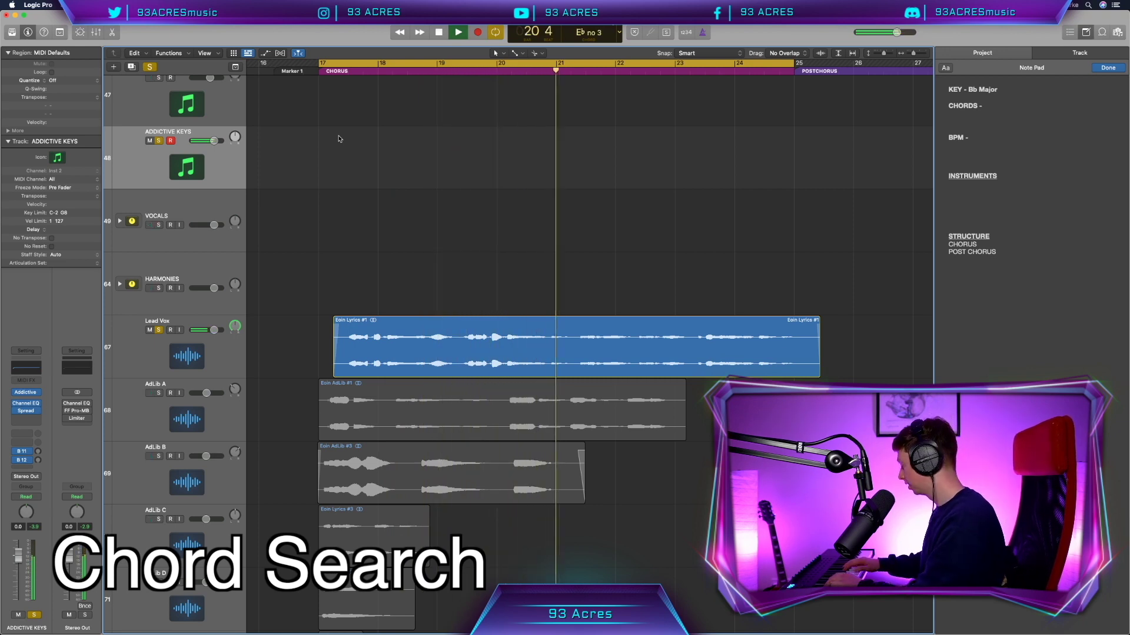
# - Set the key in the project notes to Gm and place the text cursor on the CHORDS line
pyautogui.press('space')
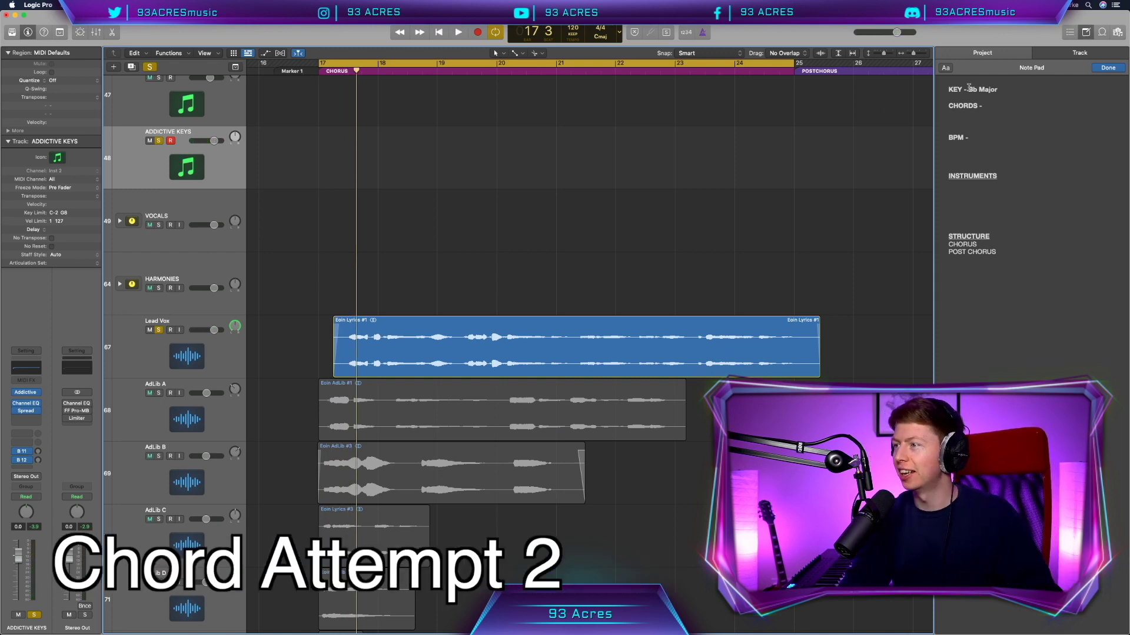
pyautogui.moveTo(969, 87); pyautogui.dragTo(999, 88)
pyautogui.write('Gm')
pyautogui.press('space')
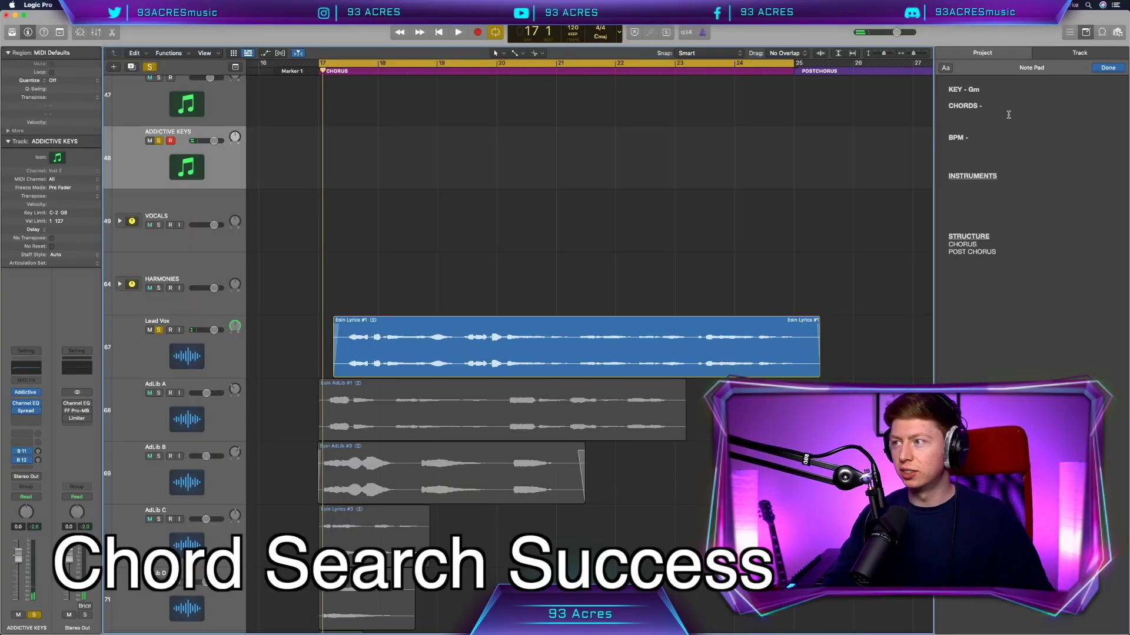
pyautogui.click(1005, 108)
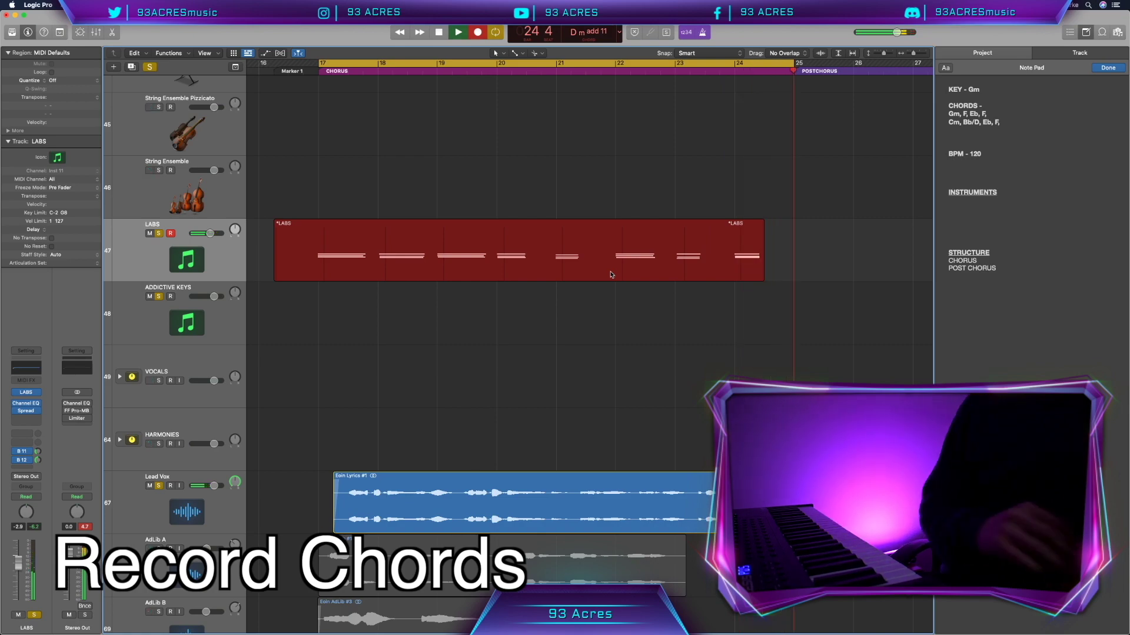
# - Finish the LABS chord recording and adjust the note starts of its bar 24 chord in the Piano Roll
pyautogui.press('space')
pyautogui.press('p')
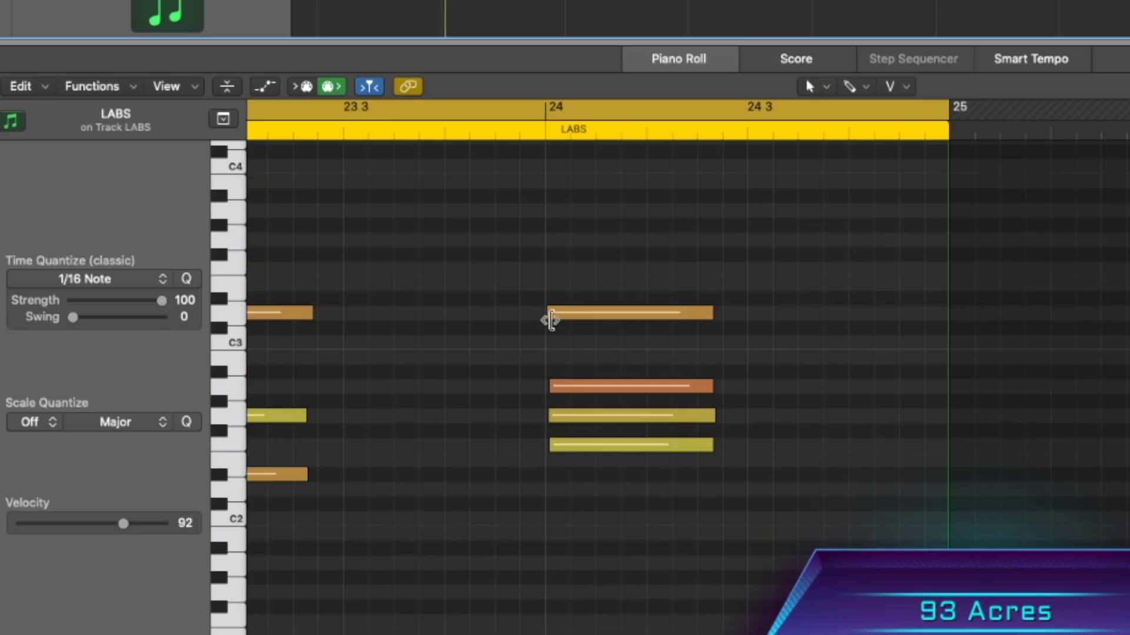
pyautogui.click(552, 324)
pyautogui.moveTo(556, 314); pyautogui.dragTo(562, 353)
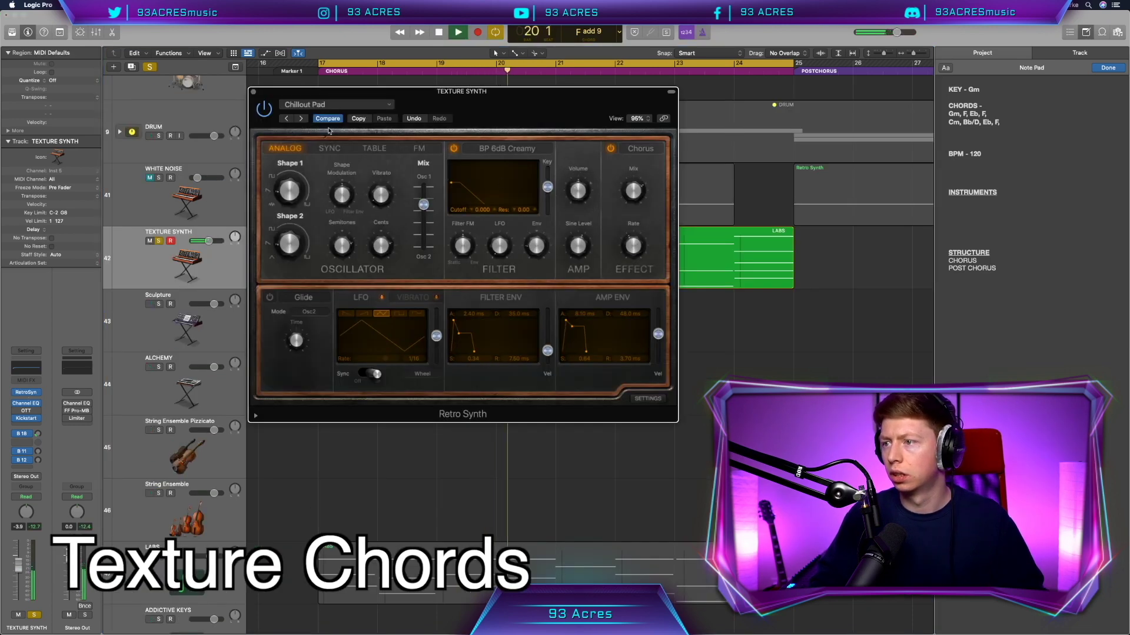
# - Close TEXTURE SYNTH's Retro Synth window and choose the second sidechain curve in its Kickstart plug-in, closing that window too
pyautogui.click(254, 93)
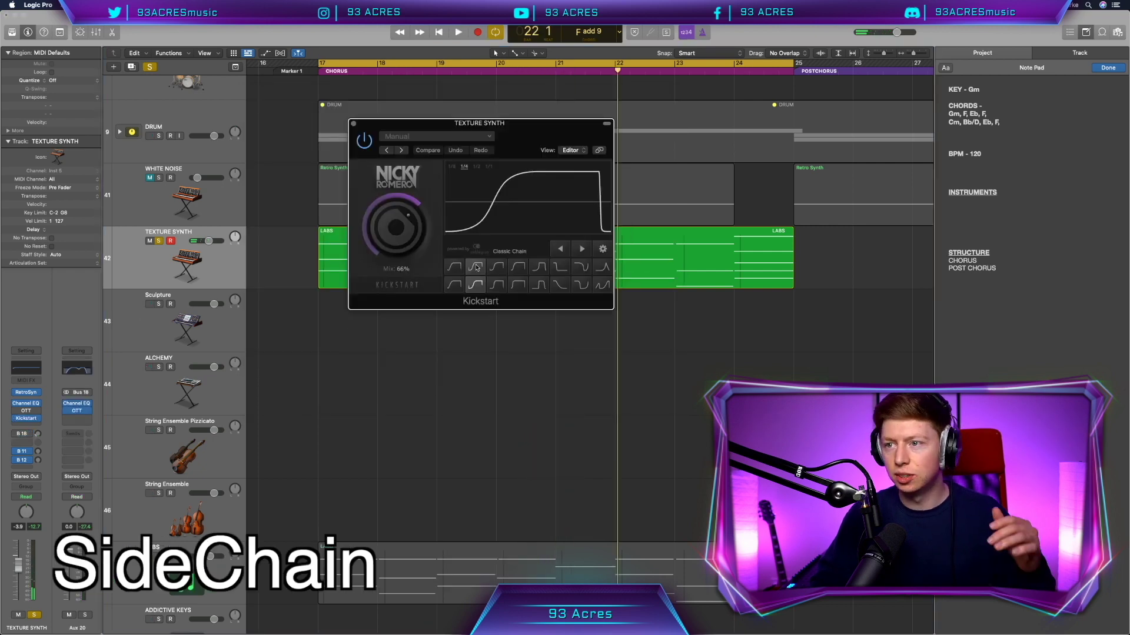
pyautogui.click(477, 268)
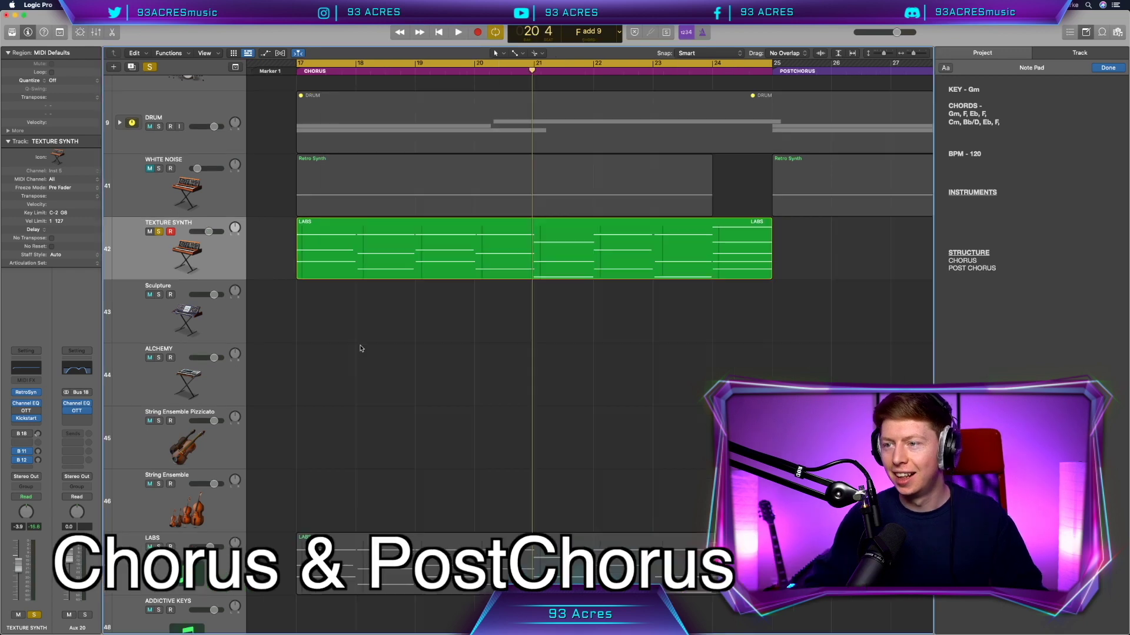
pyautogui.scroll(-5, 333, 348)
pyautogui.scroll(3, 336, 345)
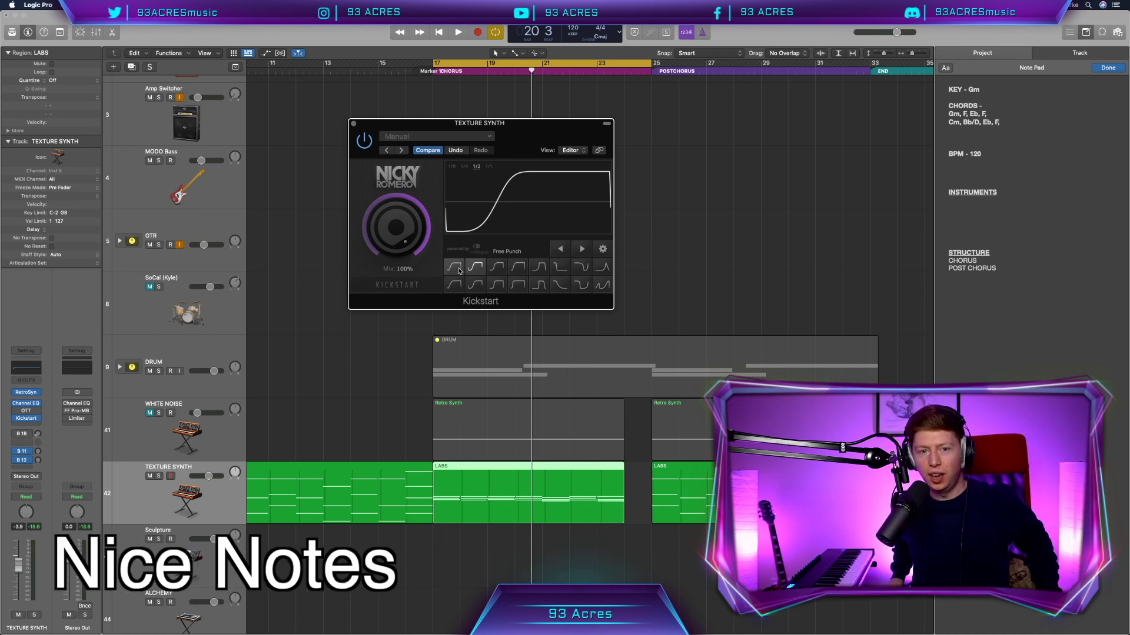
pyautogui.click(353, 124)
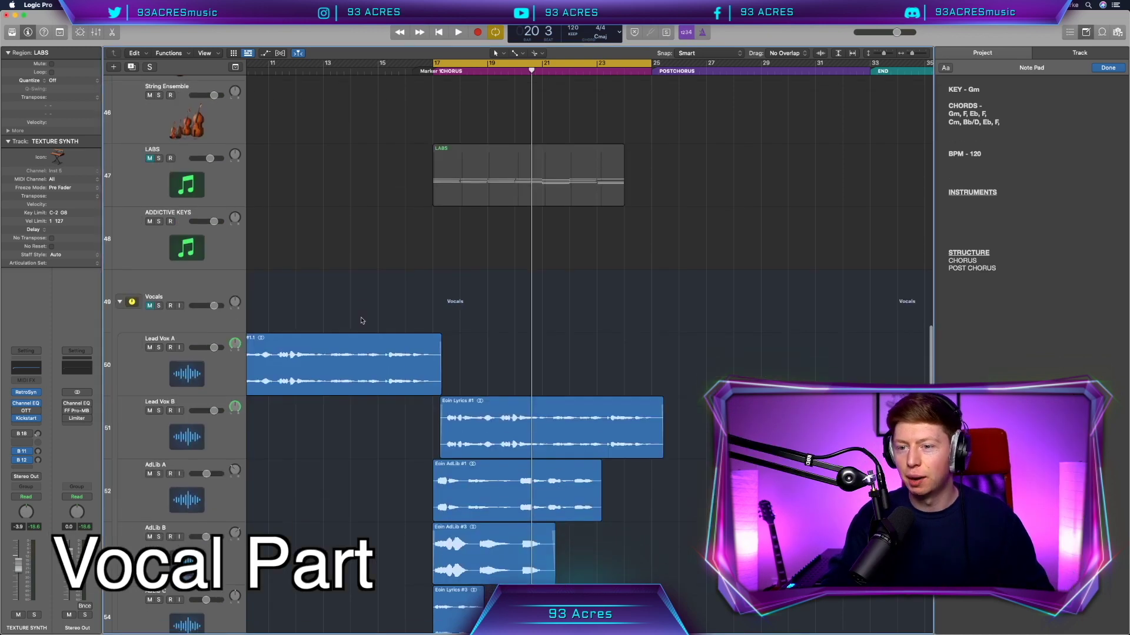
# - Expand the HARMONIES stack, select its first ADLIB track and extend the cycle range back to bar 16
pyautogui.scroll(-3, 360, 320)
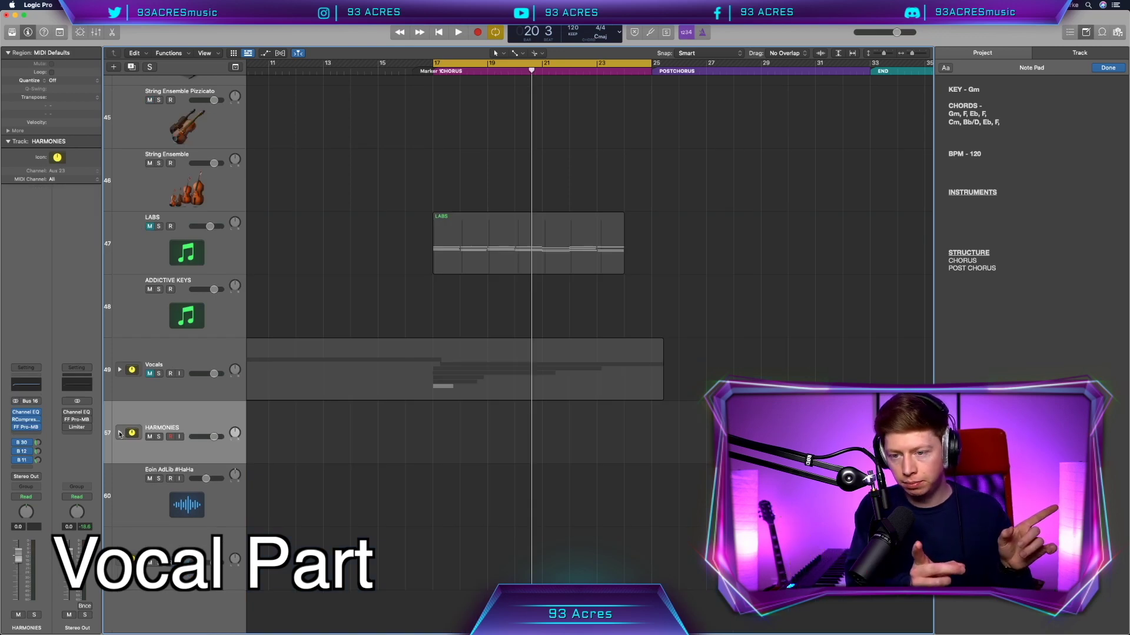
pyautogui.click(120, 434)
pyautogui.scroll(-2, 120, 435)
pyautogui.click(135, 457)
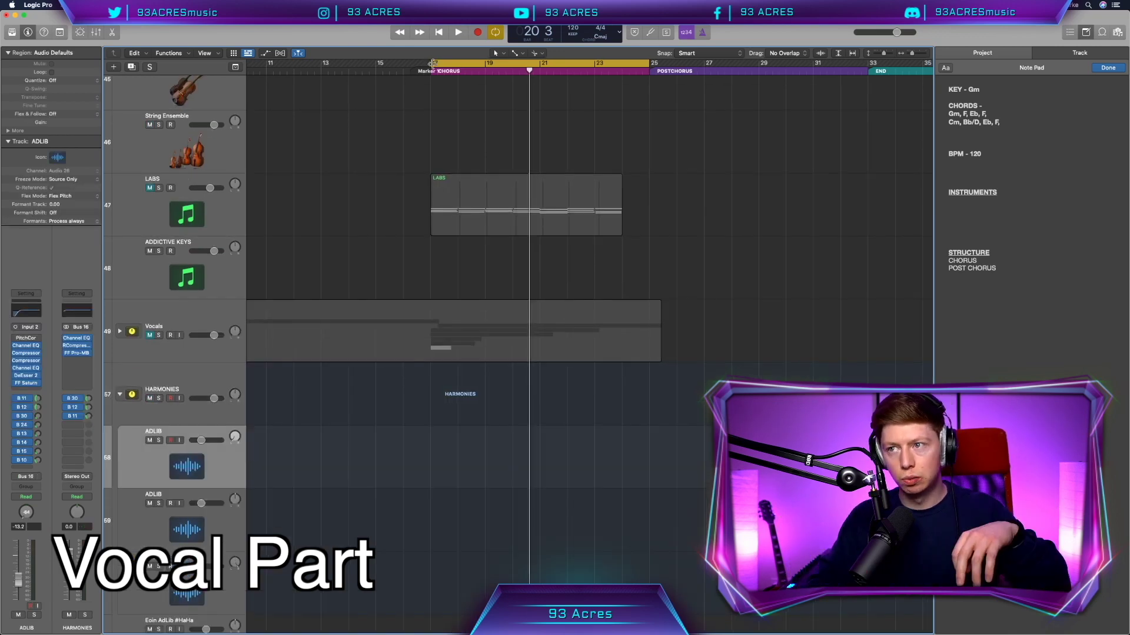
pyautogui.moveTo(431, 63); pyautogui.dragTo(404, 63)
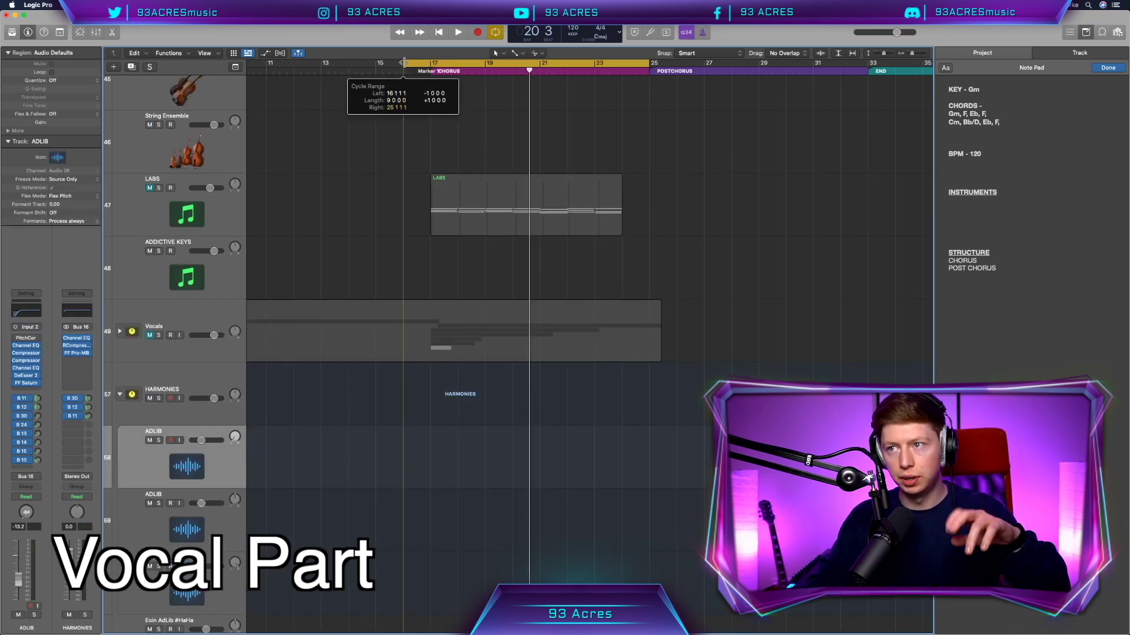
# - Record the first backing vocal on the first ADLIB track, with a second take continuing from bar 21
pyautogui.press('r')
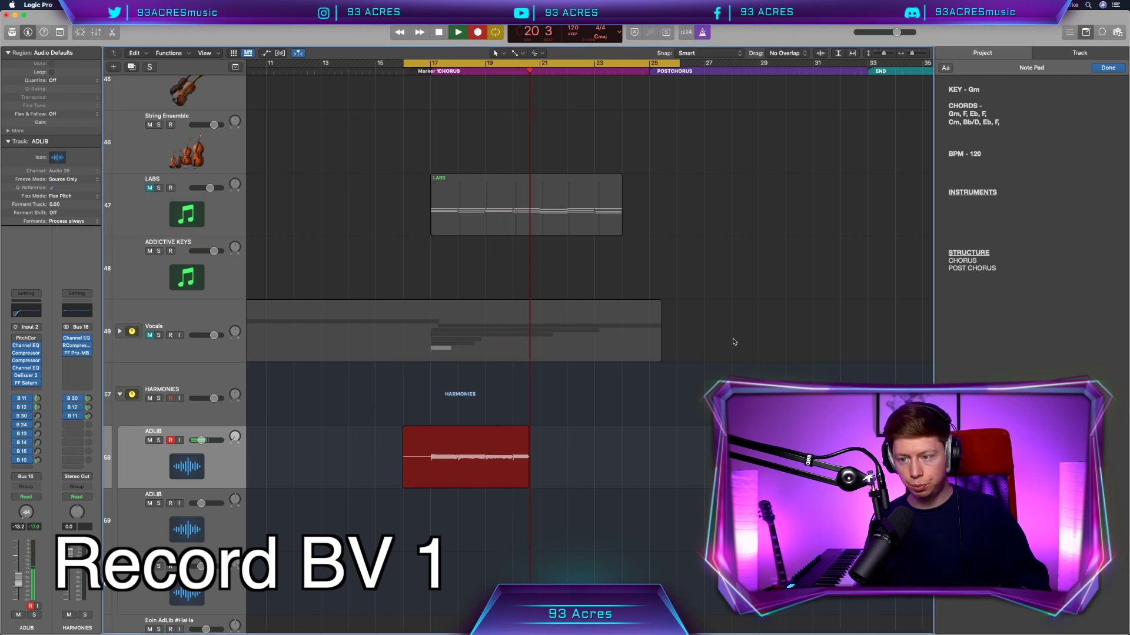
pyautogui.press('space')
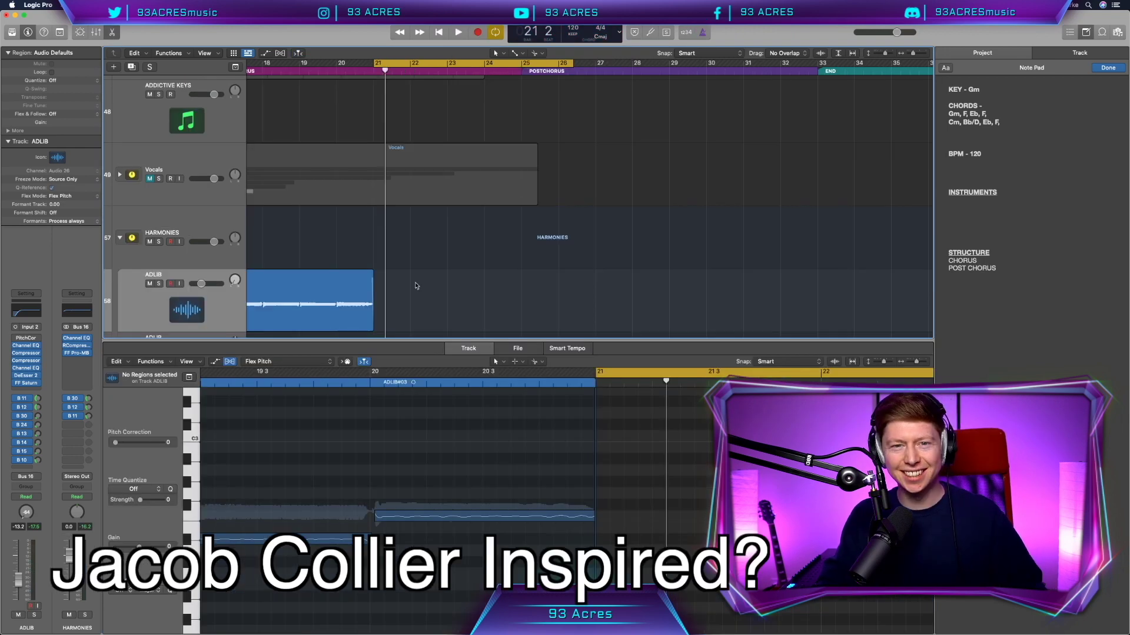
pyautogui.scroll(-1, 424, 293)
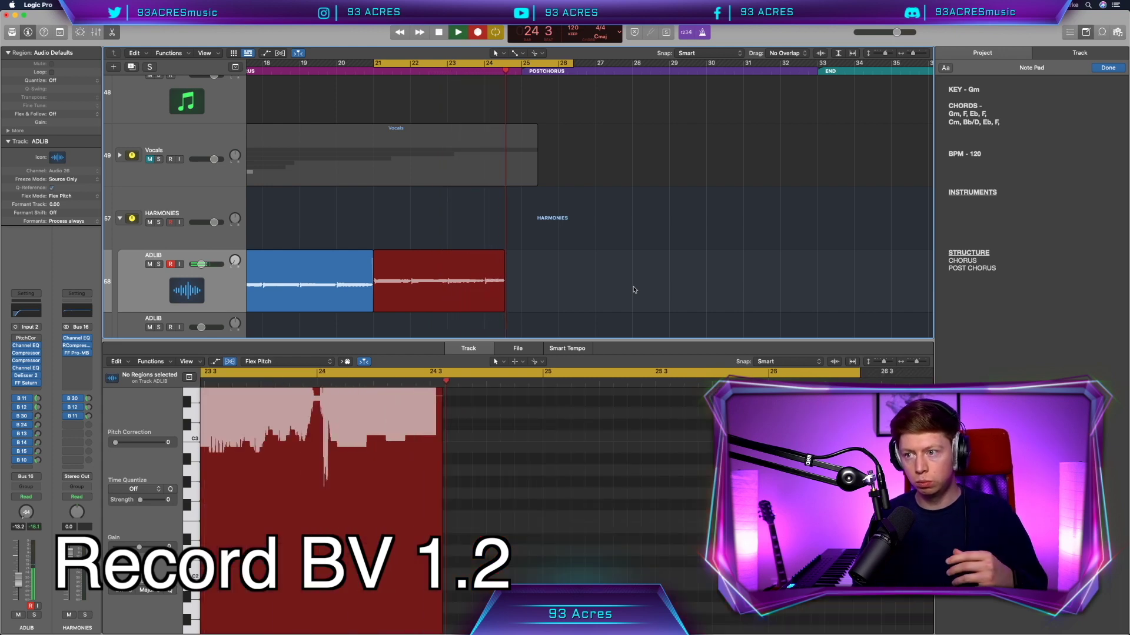
pyautogui.press('space')
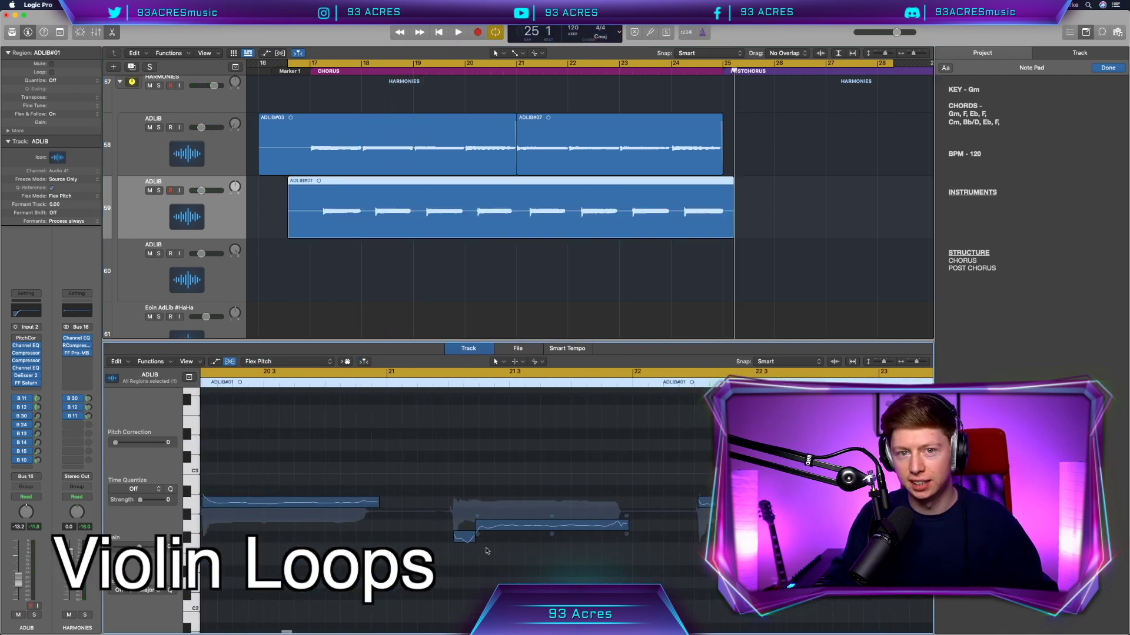
# - Raise the short note after bar 21 on the second ADLIB track and record a backing vocal on the third
pyautogui.moveTo(467, 539); pyautogui.dragTo(467, 525)
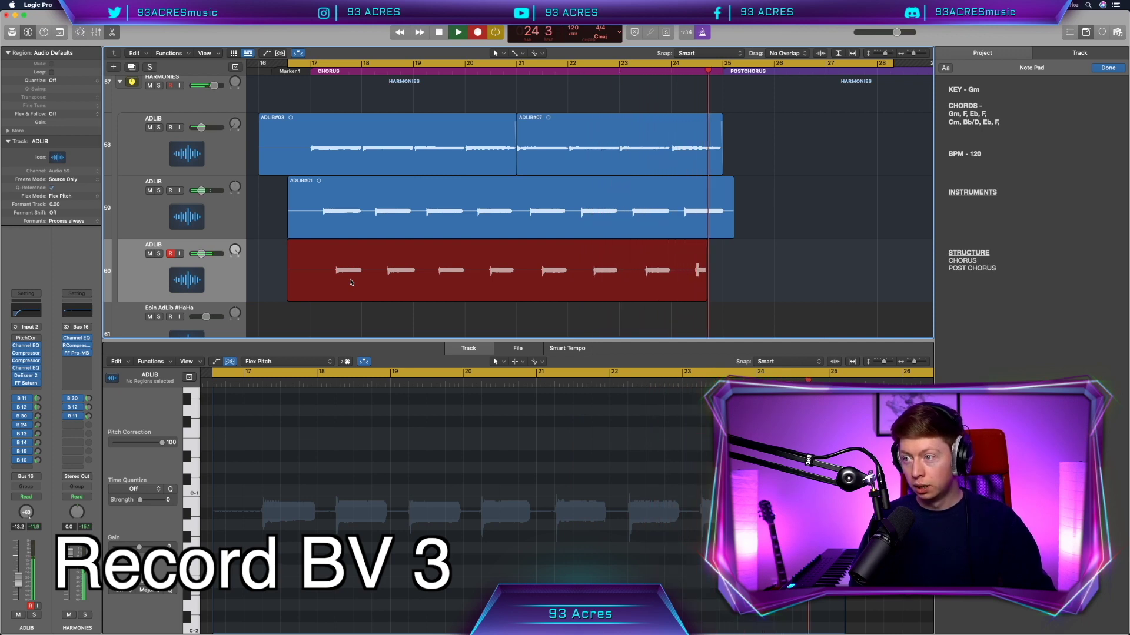
pyautogui.press('space')
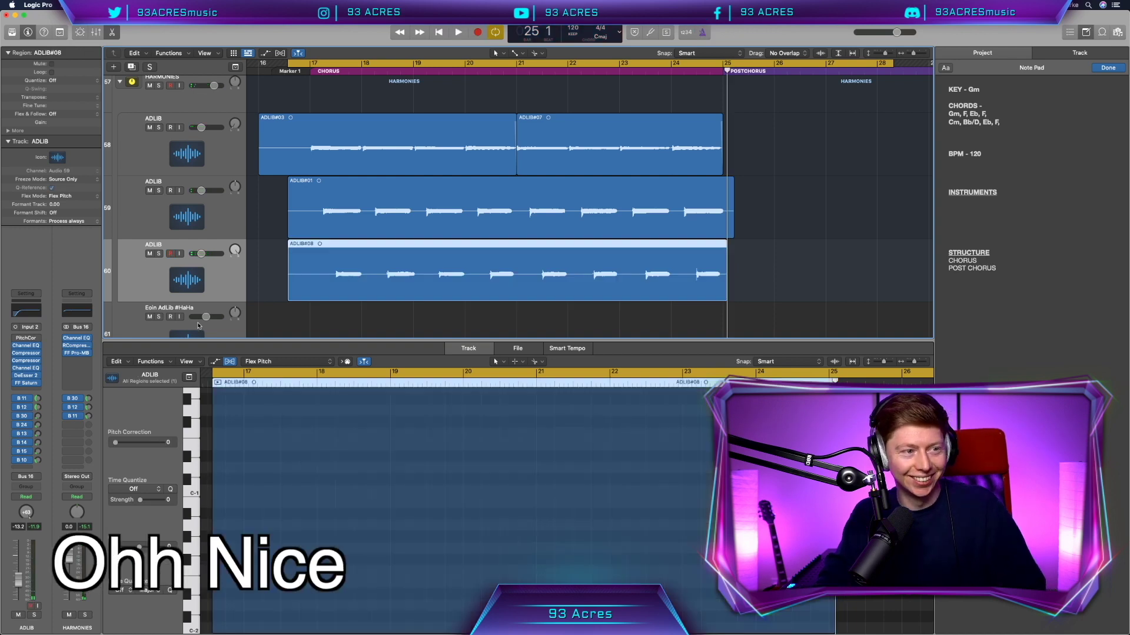
# - Analyse the third ADLIB recording with Flex Pitch and clear the selection of its notes
pyautogui.click(286, 362)
pyautogui.click(286, 362)
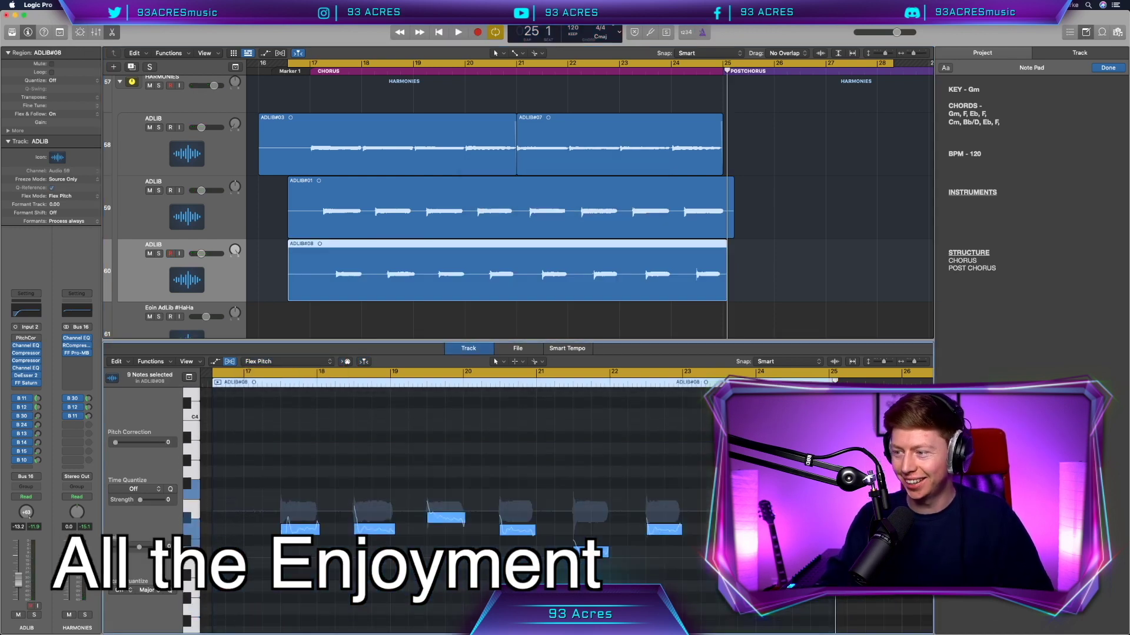
pyautogui.click(373, 456)
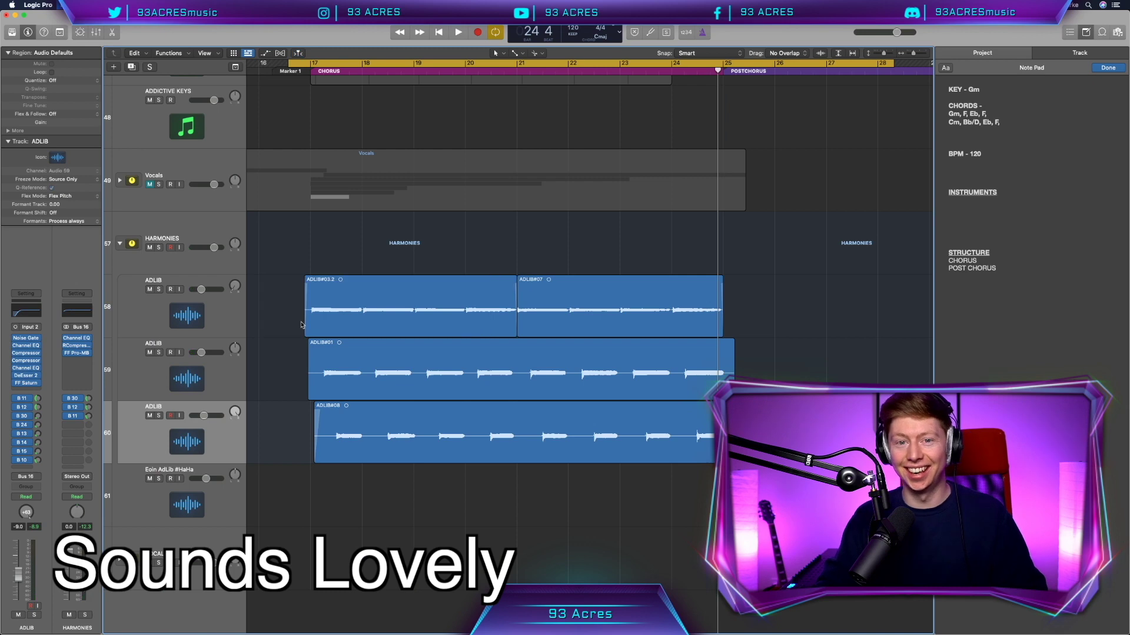
# - Save the project under the title TA
pyautogui.press('super+s')
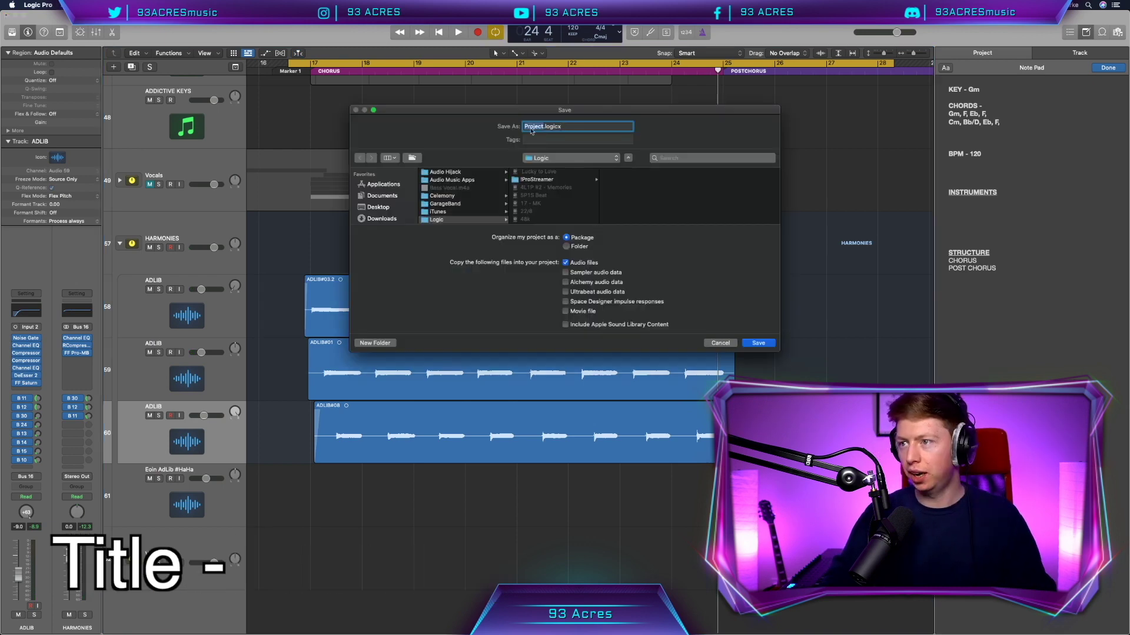
pyautogui.press('Return')
pyautogui.press('super+shift+s')
pyautogui.write('TA')
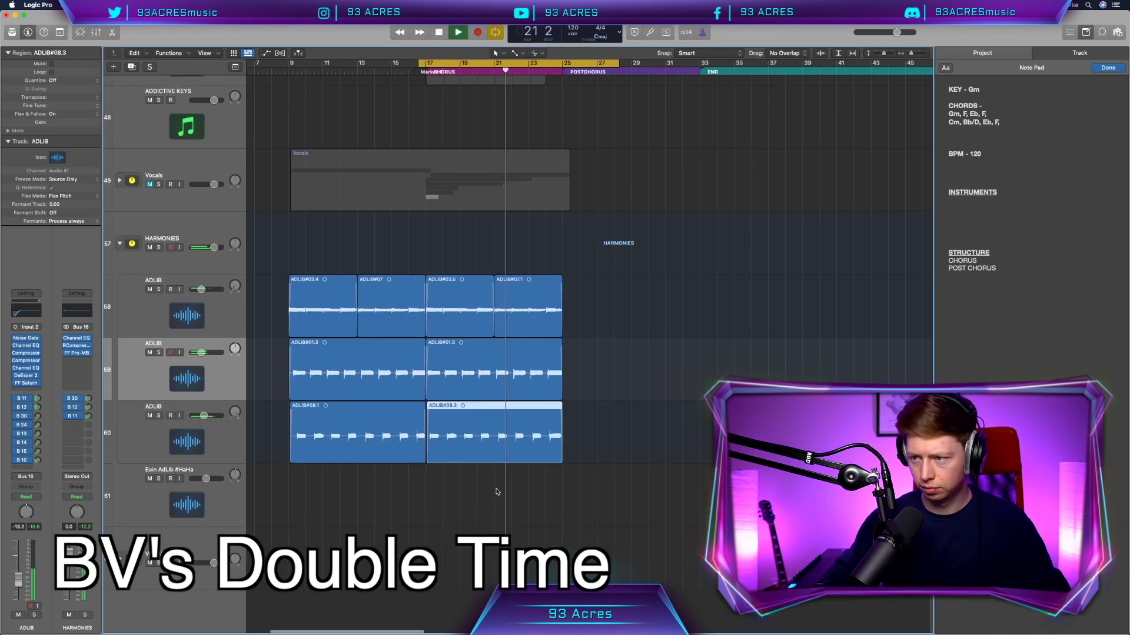
# - Listen to the ADLIB harmony regions up to the end of the chorus and stop playback
pyautogui.scroll(5, 496, 492)
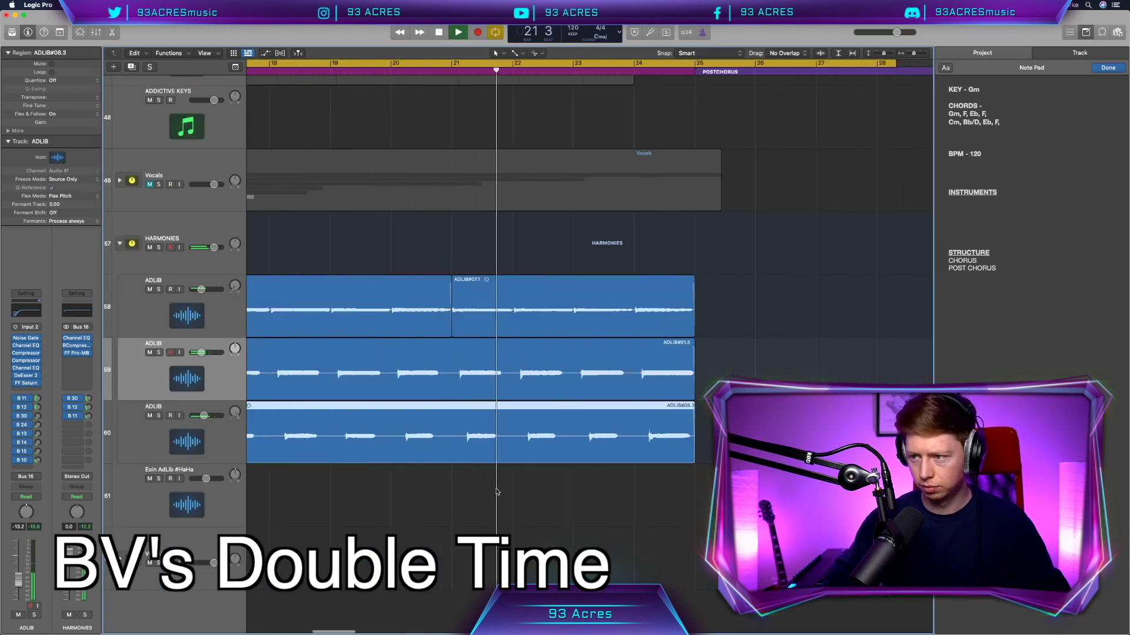
pyautogui.hscroll(1, 496, 492)
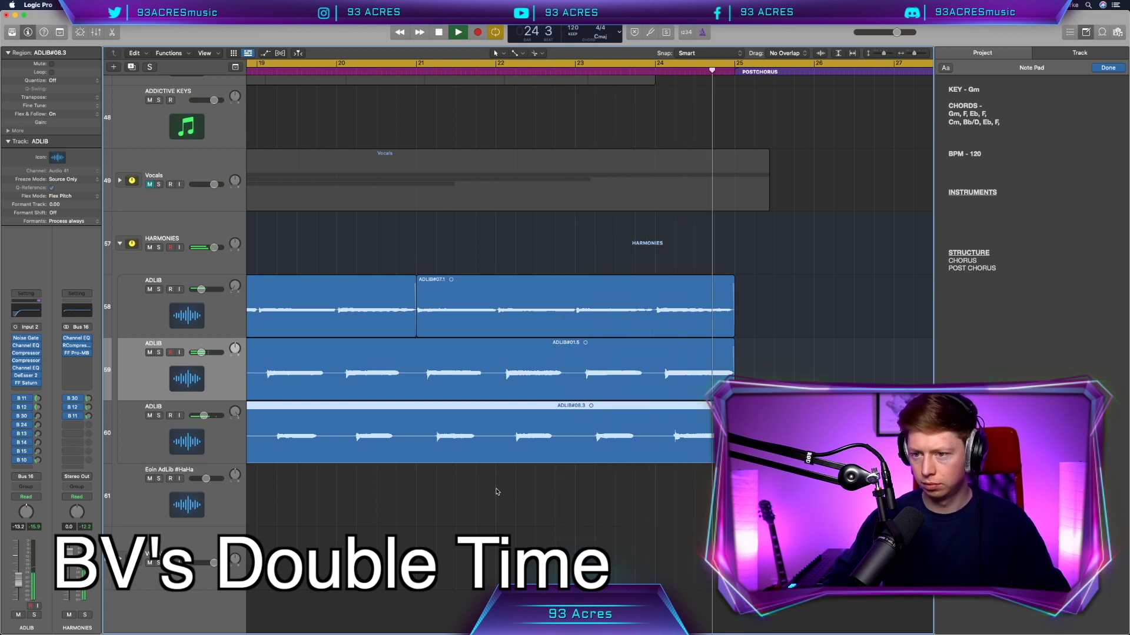
pyautogui.click(443, 491)
pyautogui.press('space')
pyautogui.scroll(5, 305, 450)
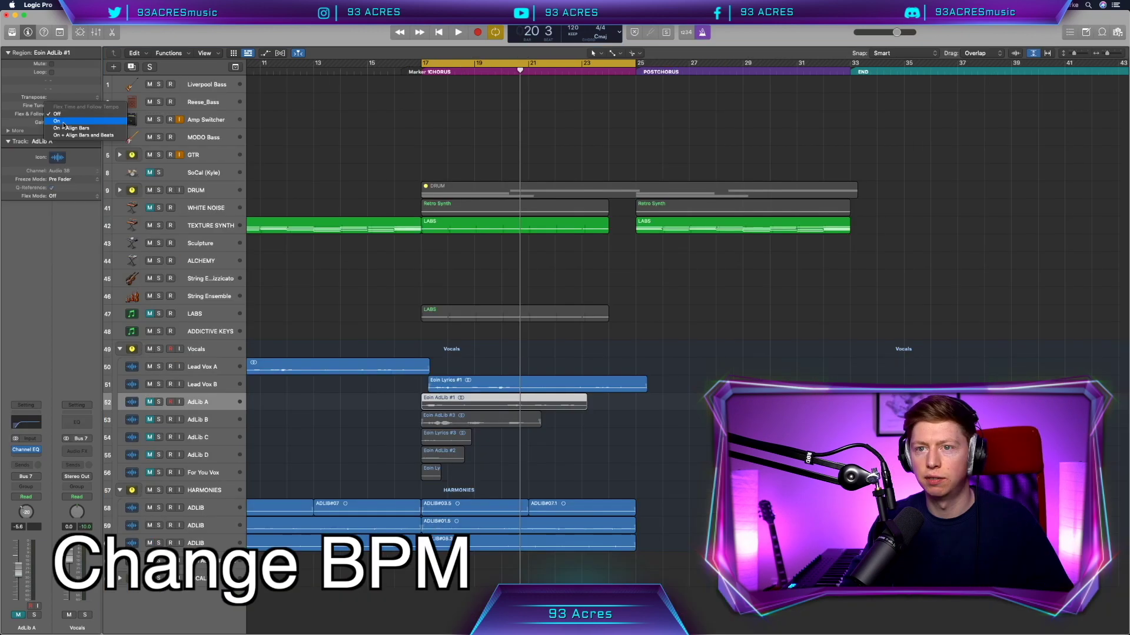
# - Set Flex & Follow to On for the regions on the AdLib B and AdLib C tracks
pyautogui.click(199, 421)
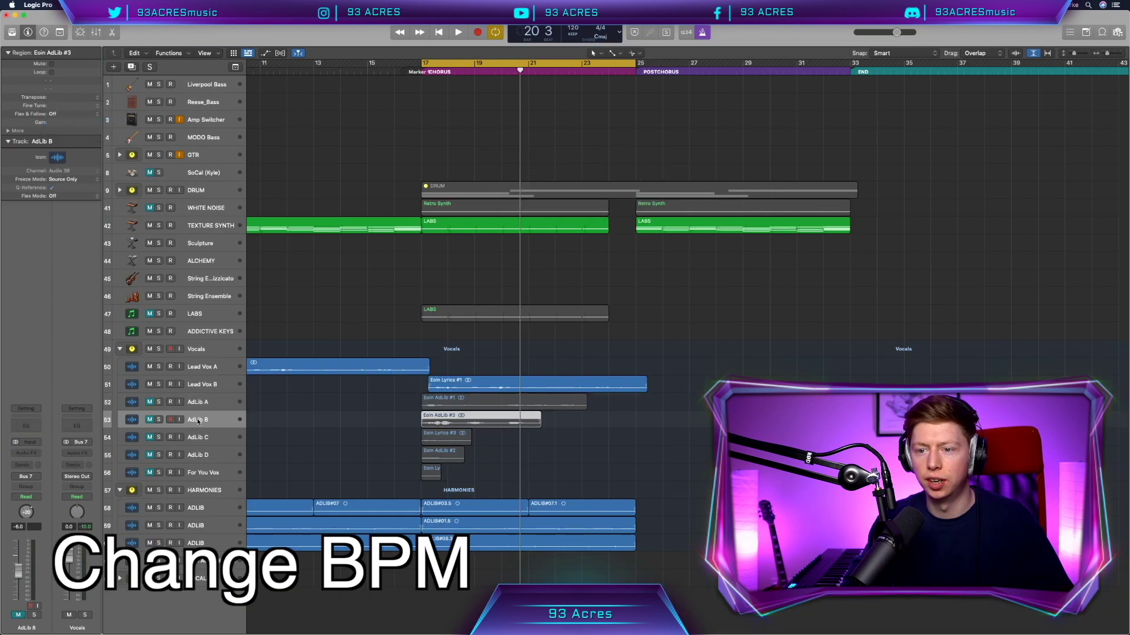
pyautogui.click(53, 114)
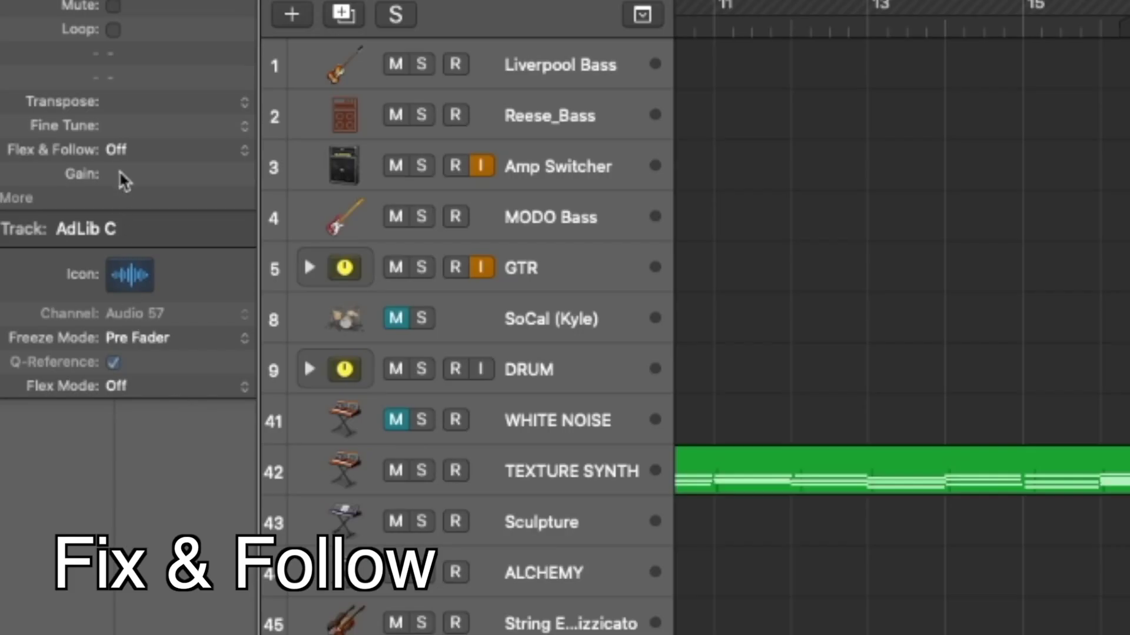
pyautogui.click(55, 115)
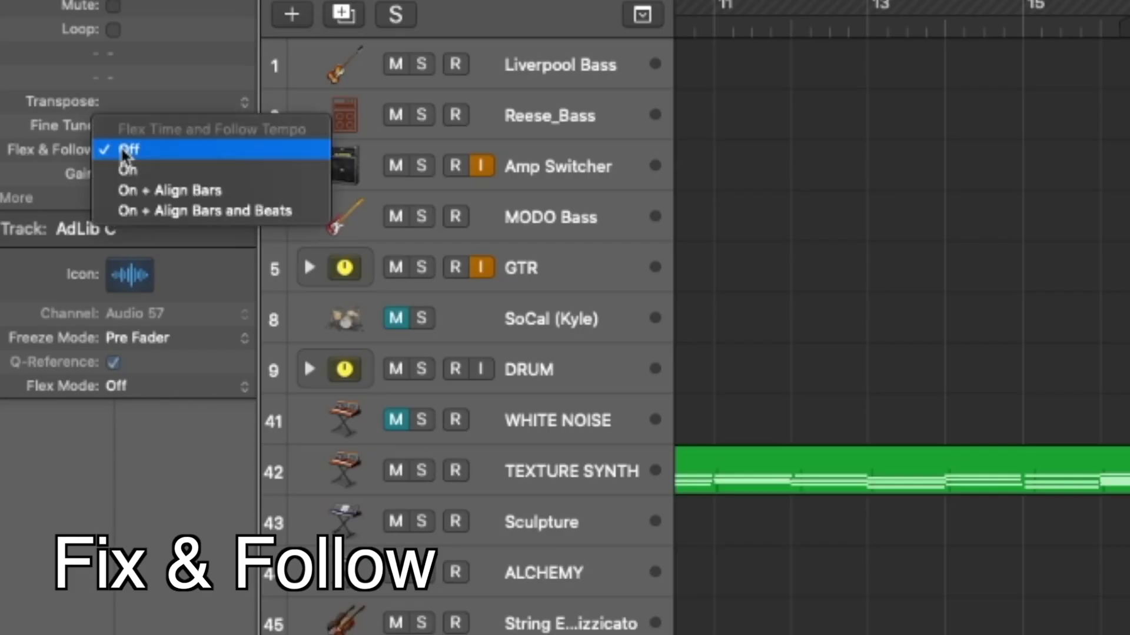
pyautogui.click(127, 170)
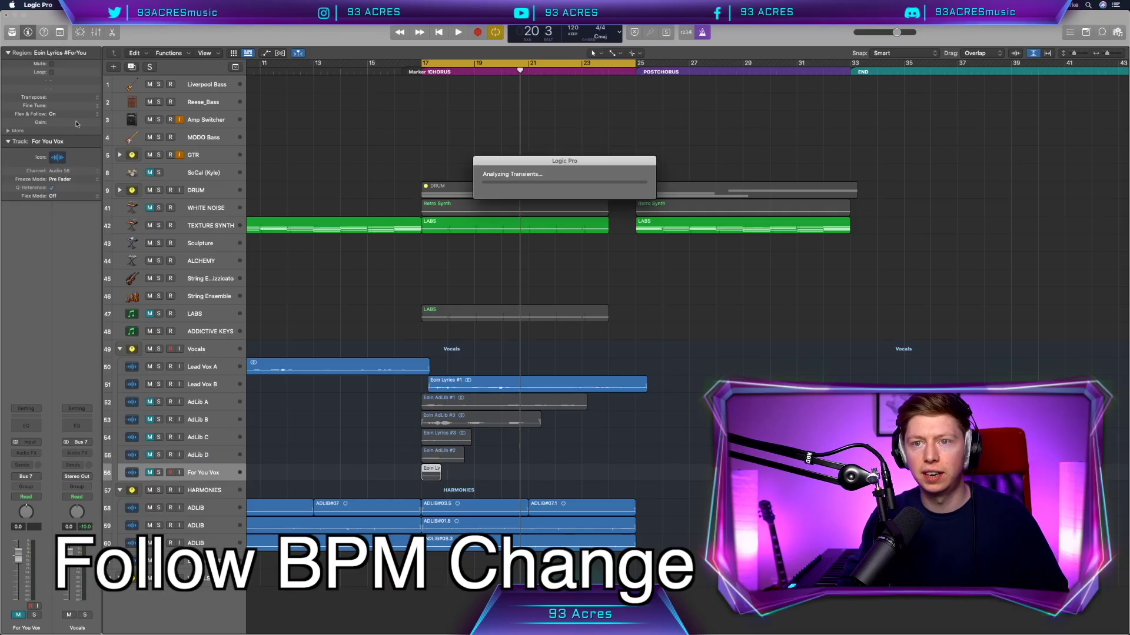
# - Enable Flex & Follow for the region on the Lead Vox A track
pyautogui.click(207, 368)
pyautogui.click(53, 114)
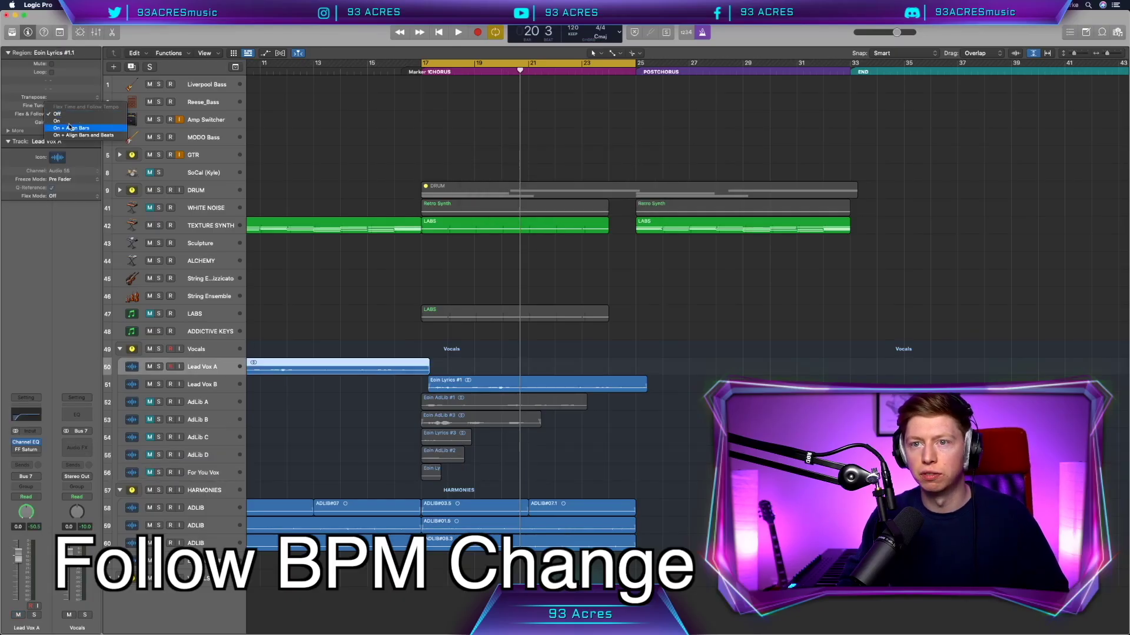
pyautogui.click(59, 127)
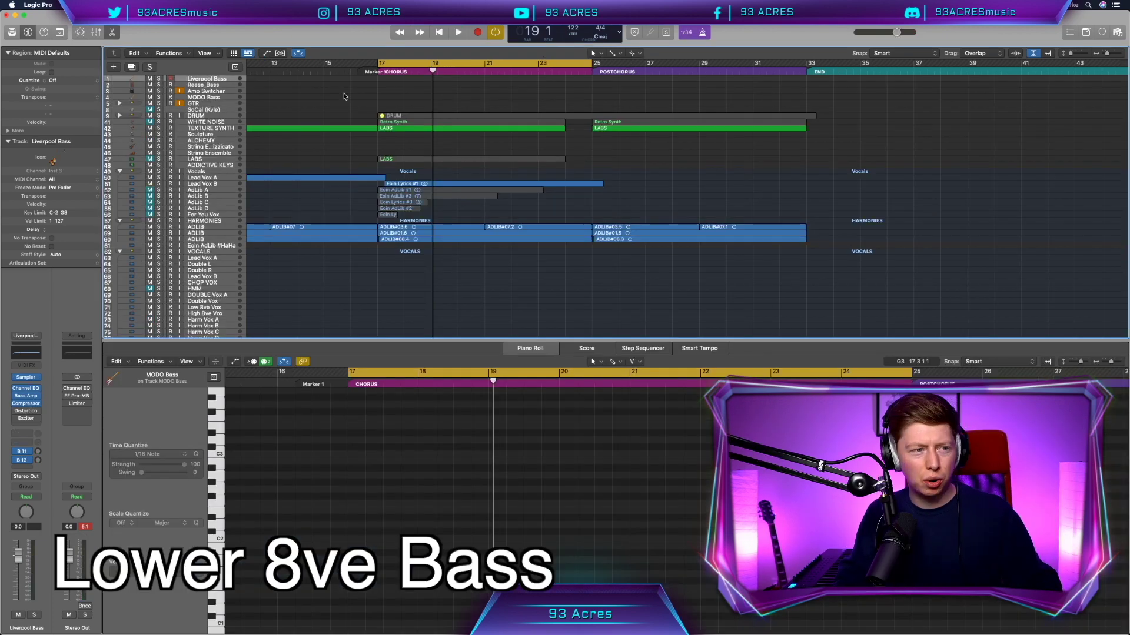
# - Play the arrangement, and switch to Splice to choose a kick sample from the downloaded drums
pyautogui.press('space')
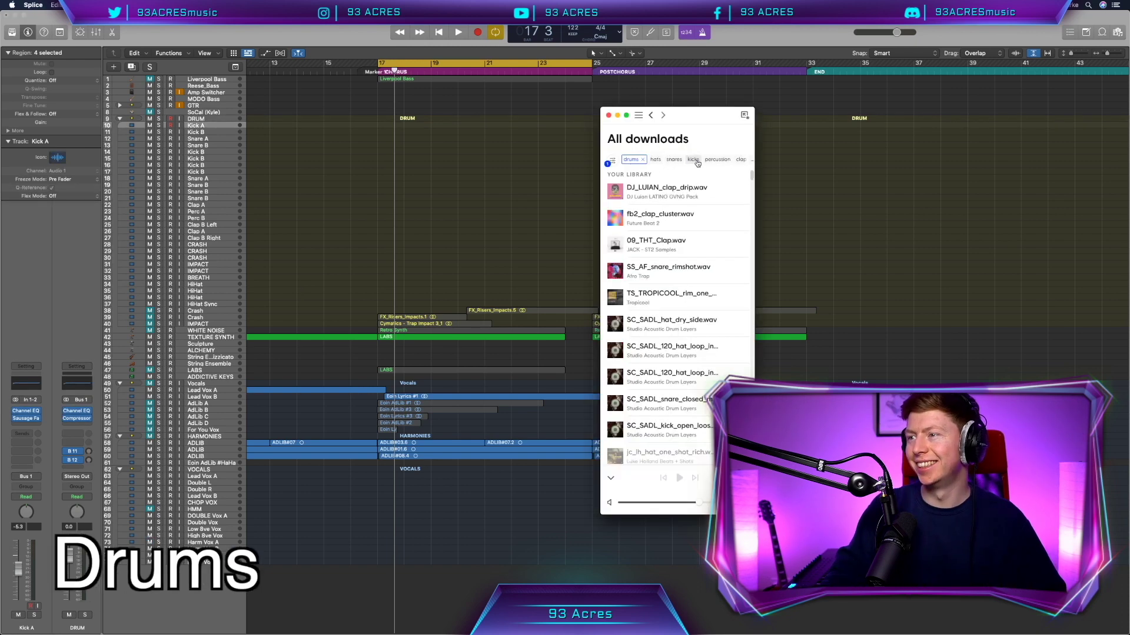
pyautogui.click(643, 270)
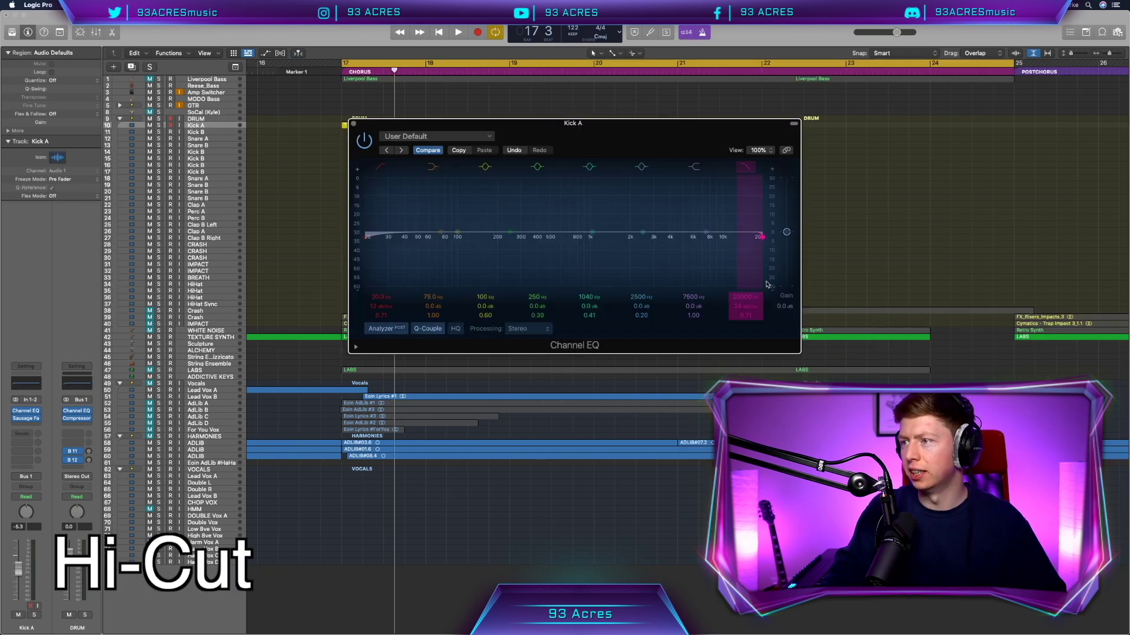
# - Lower the high cut in Kick A's Channel EQ and copy its kick region to the second half of beat 2 in bar 17
pyautogui.moveTo(754, 292); pyautogui.dragTo(754, 317)
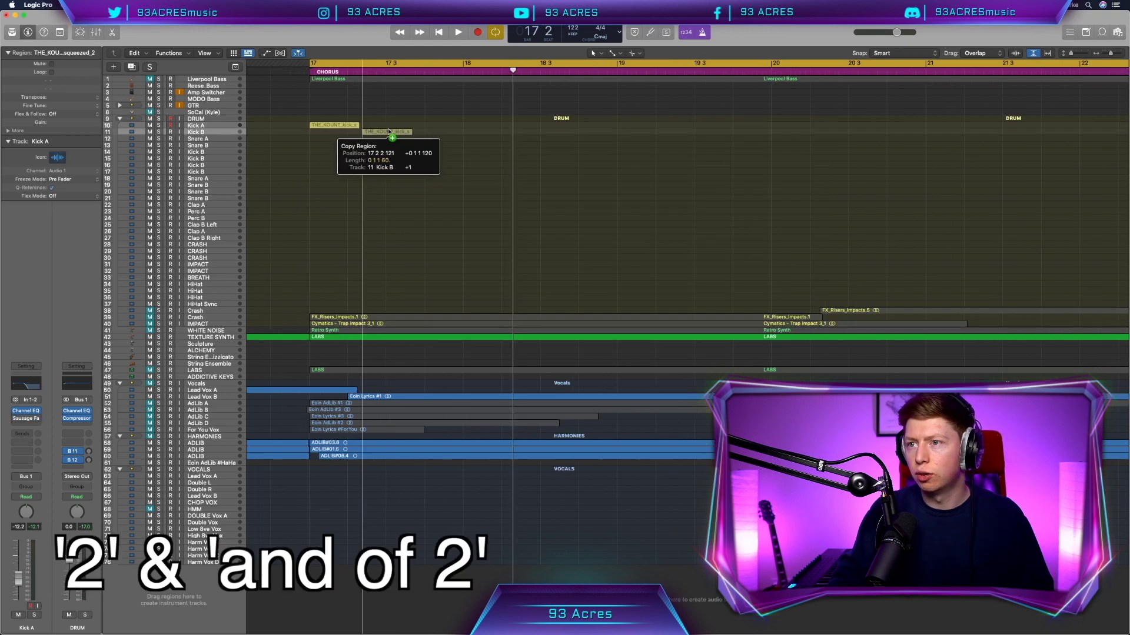
pyautogui.moveTo(383, 128); pyautogui.dragTo(389, 128)
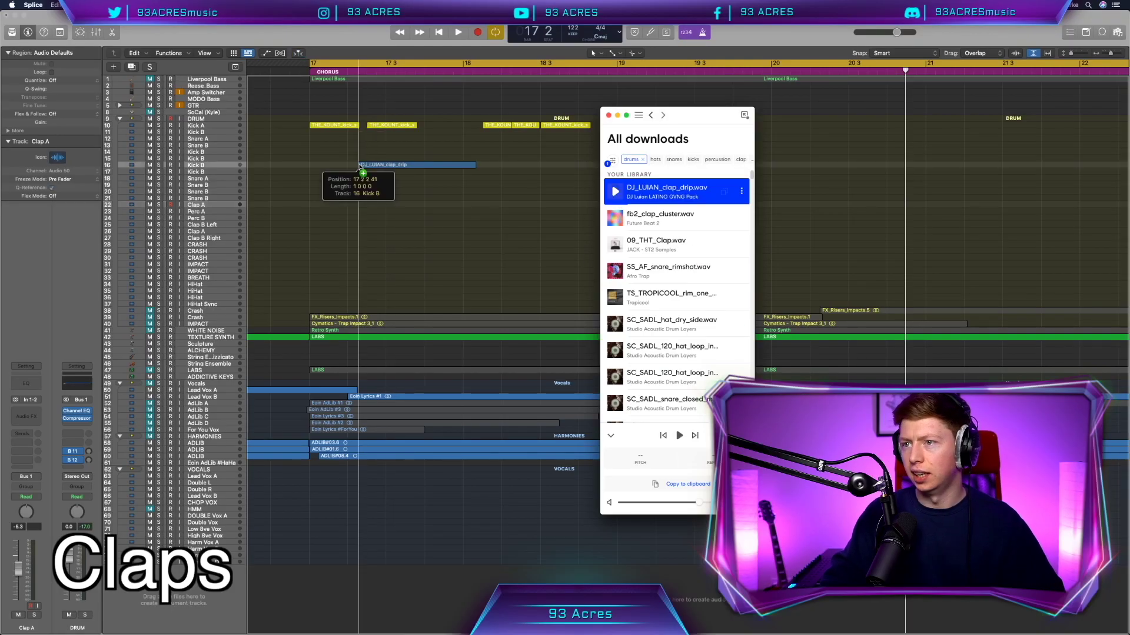
# - Place DJ_LUIAN_clap_drip, THE_KOUNT_clap_swift, DJ_LUIAN_clap_xavy and DJ_LUIAN_clap_splat on separate snare and clap tracks around beat 3 of bar 17, with slightly staggered starts
pyautogui.moveTo(352, 167); pyautogui.dragTo(388, 206)
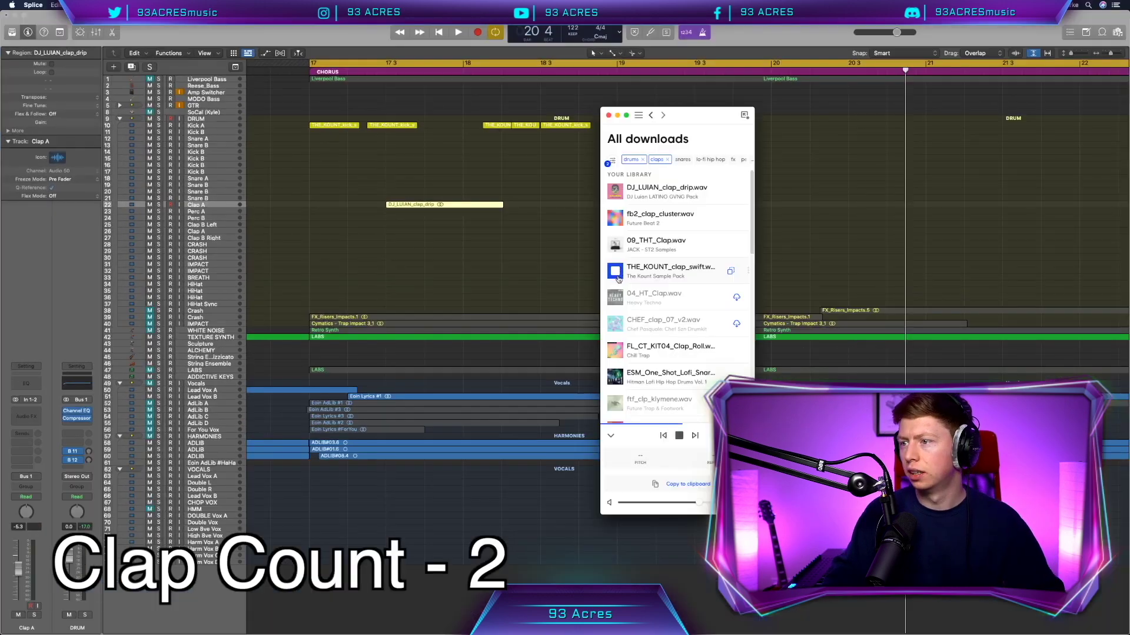
pyautogui.moveTo(618, 278); pyautogui.dragTo(388, 199)
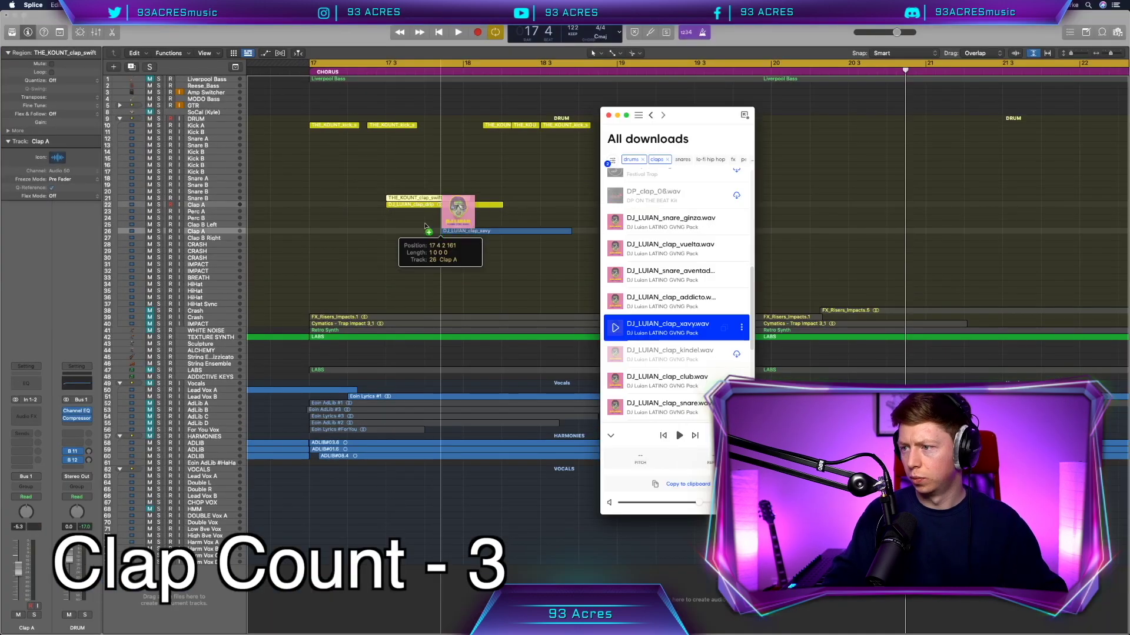
pyautogui.moveTo(450, 227); pyautogui.dragTo(391, 213)
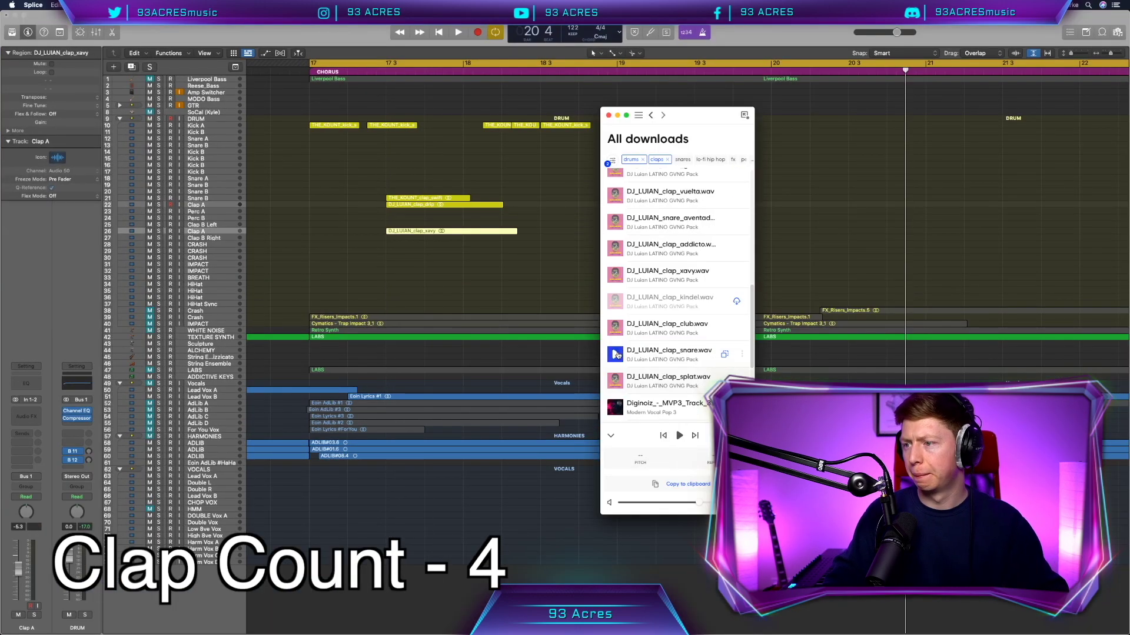
pyautogui.moveTo(615, 383); pyautogui.dragTo(395, 239)
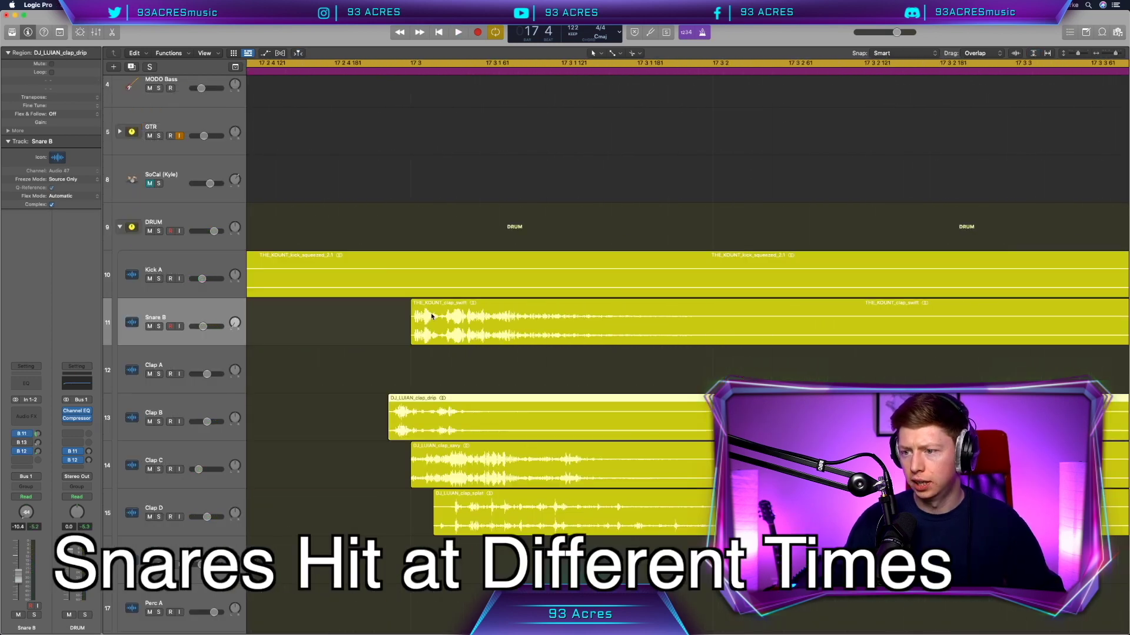
pyautogui.moveTo(422, 320); pyautogui.dragTo(421, 316)
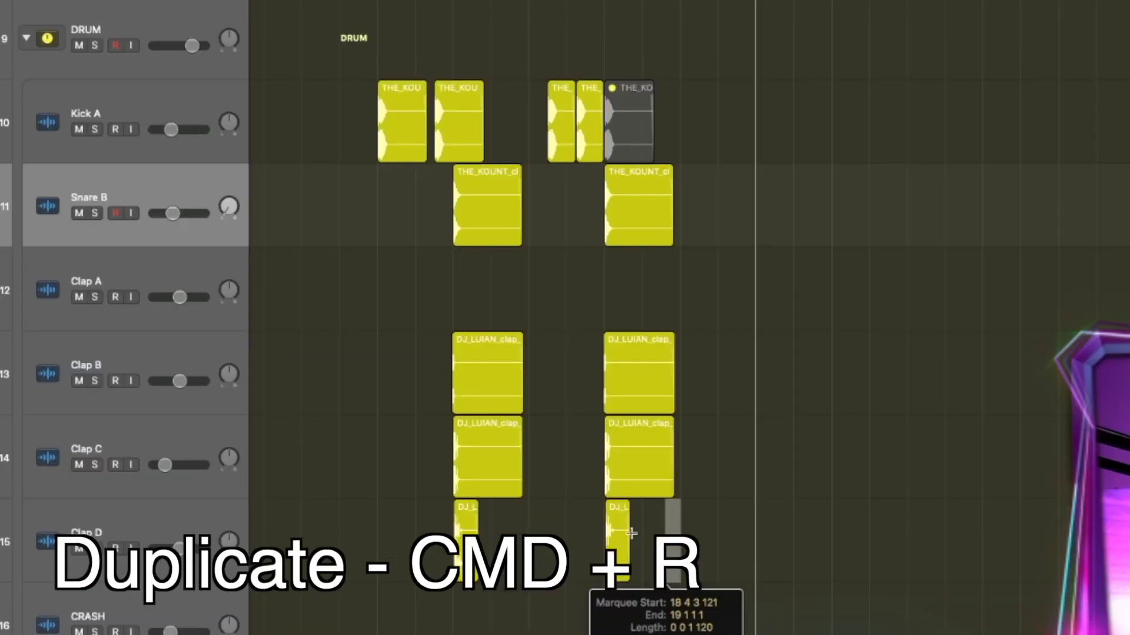
# - Duplicate the two-bar kick, snare and clap pattern from bar 17 repeatedly to fill the chorus up to bar 25
pyautogui.moveTo(661, 582); pyautogui.dragTo(379, 135)
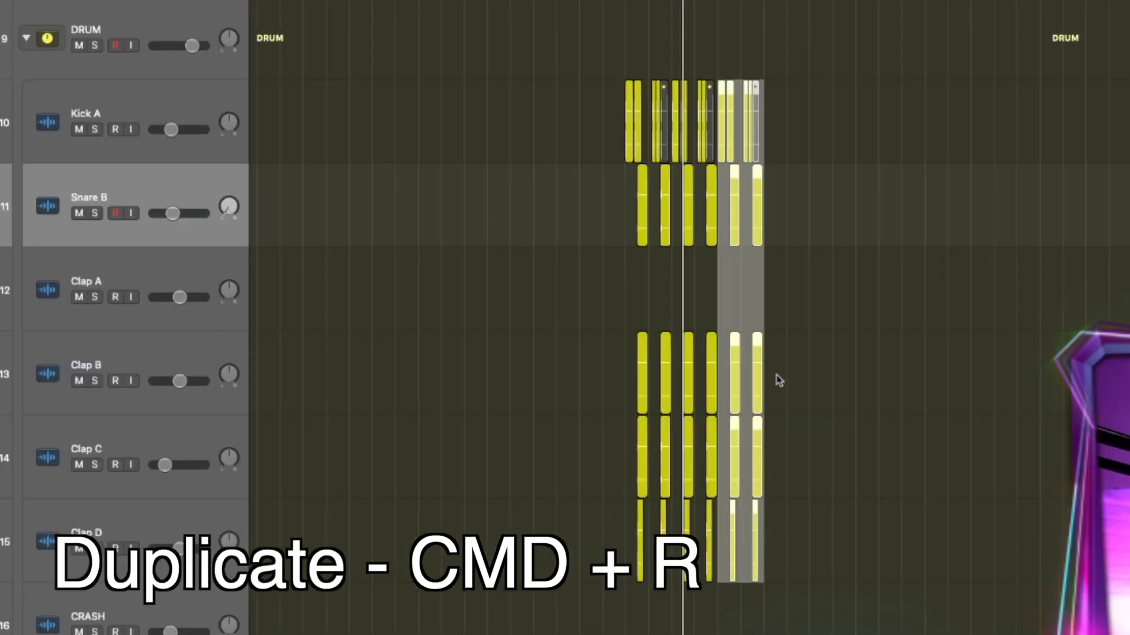
pyautogui.press('super+r')
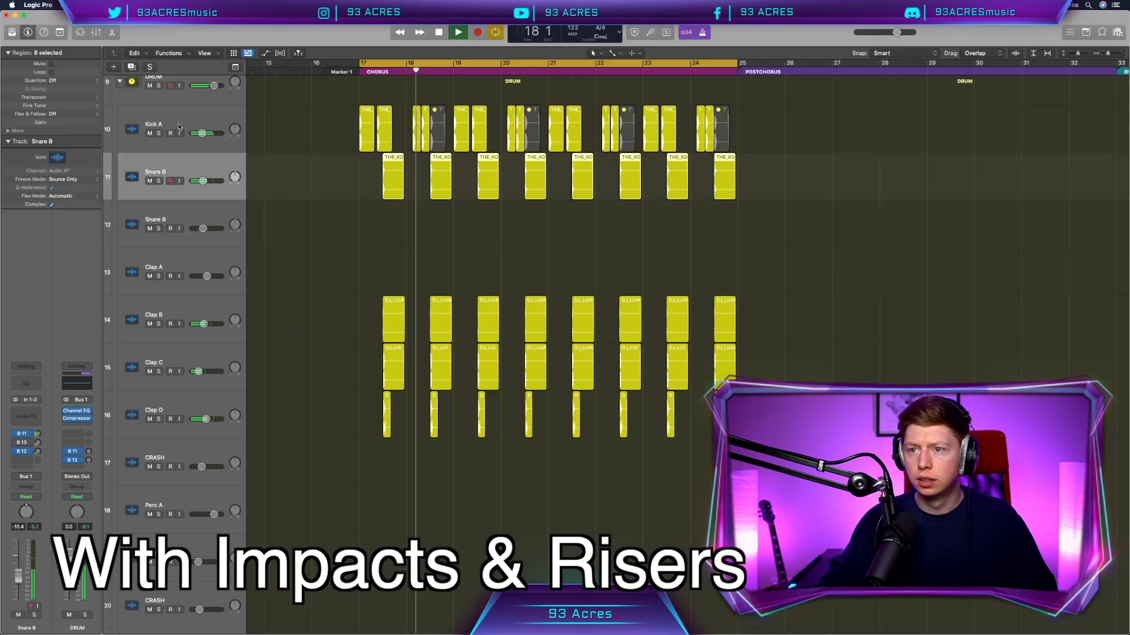
pyautogui.click(179, 126)
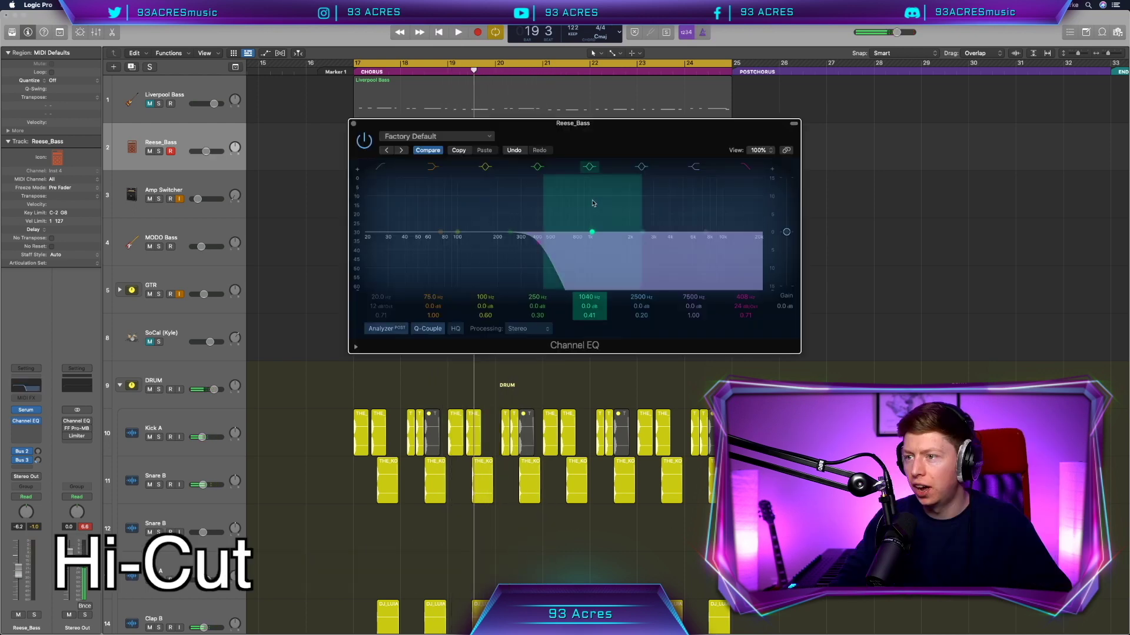
# - Adjust the high cut in the Channel EQ on the Reese_Bass track
pyautogui.moveTo(612, 236); pyautogui.dragTo(539, 246)
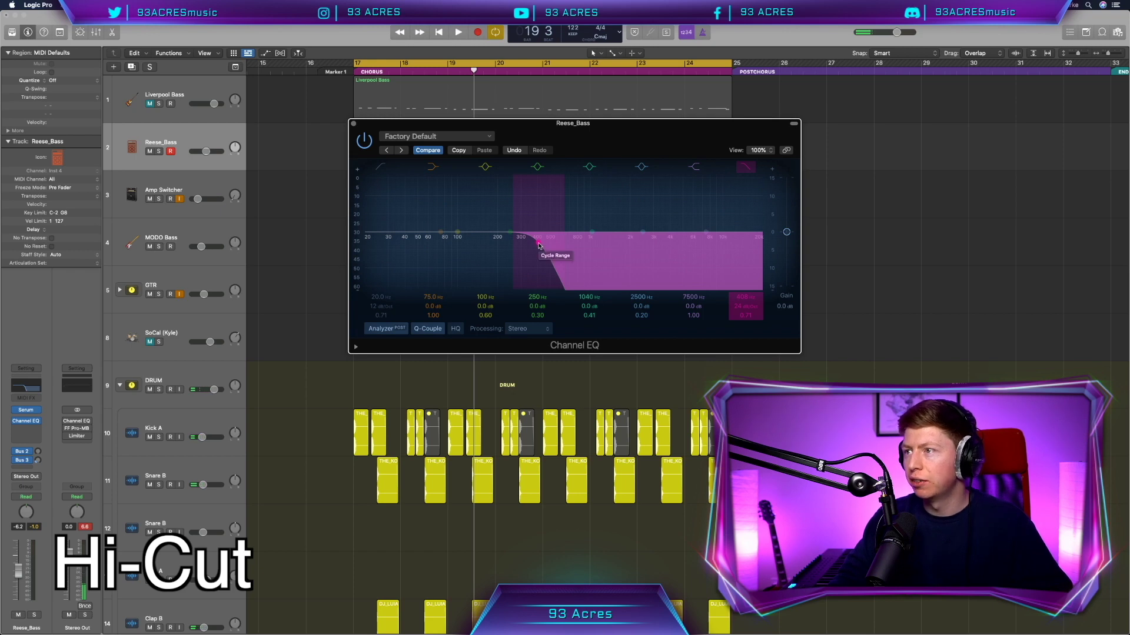
pyautogui.moveTo(741, 294); pyautogui.dragTo(740, 297)
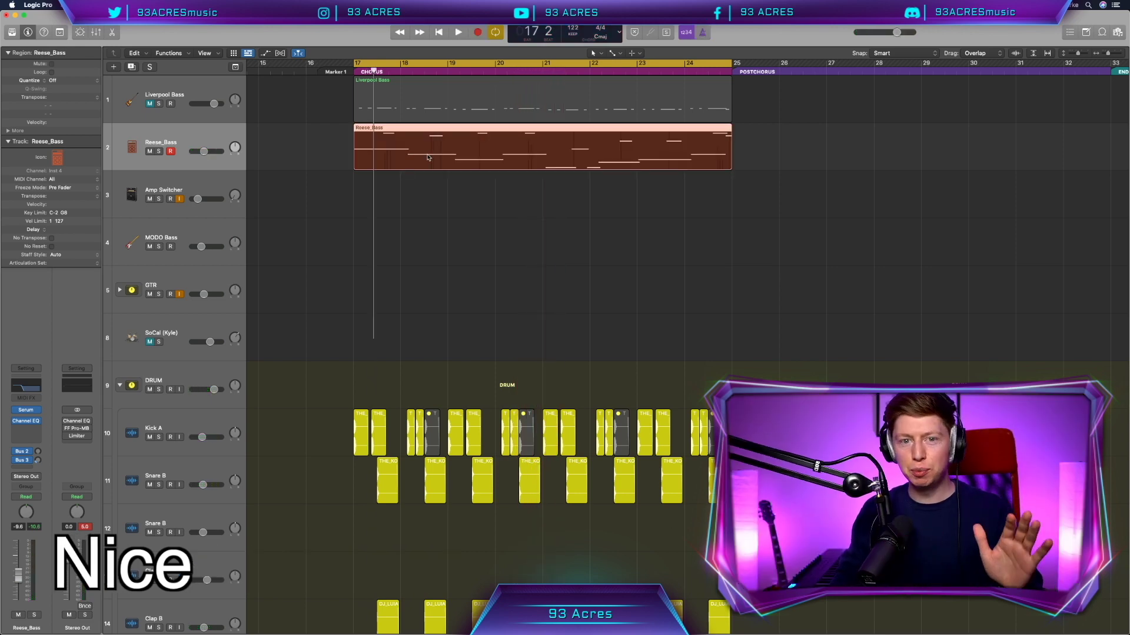
# - Open the Reese_Bass region's notes in the Piano Roll and adjust the velocity of all of them together
pyautogui.press('p')
pyautogui.press('z')
pyautogui.press('super+a')
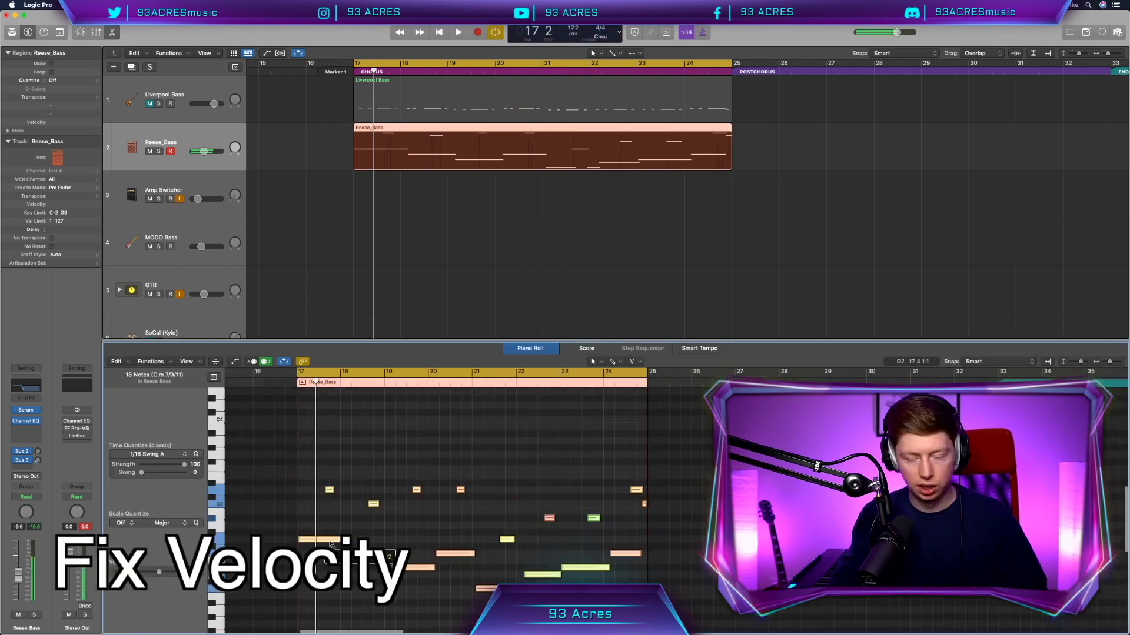
pyautogui.moveTo(169, 571); pyautogui.dragTo(164, 572)
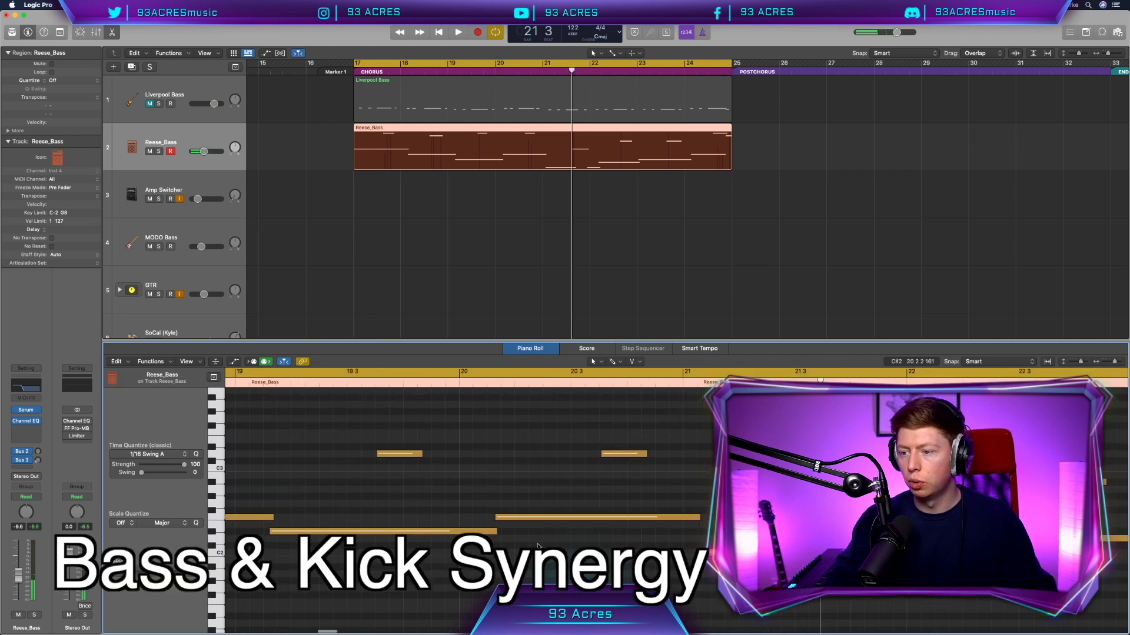
pyautogui.scroll(5, 537, 546)
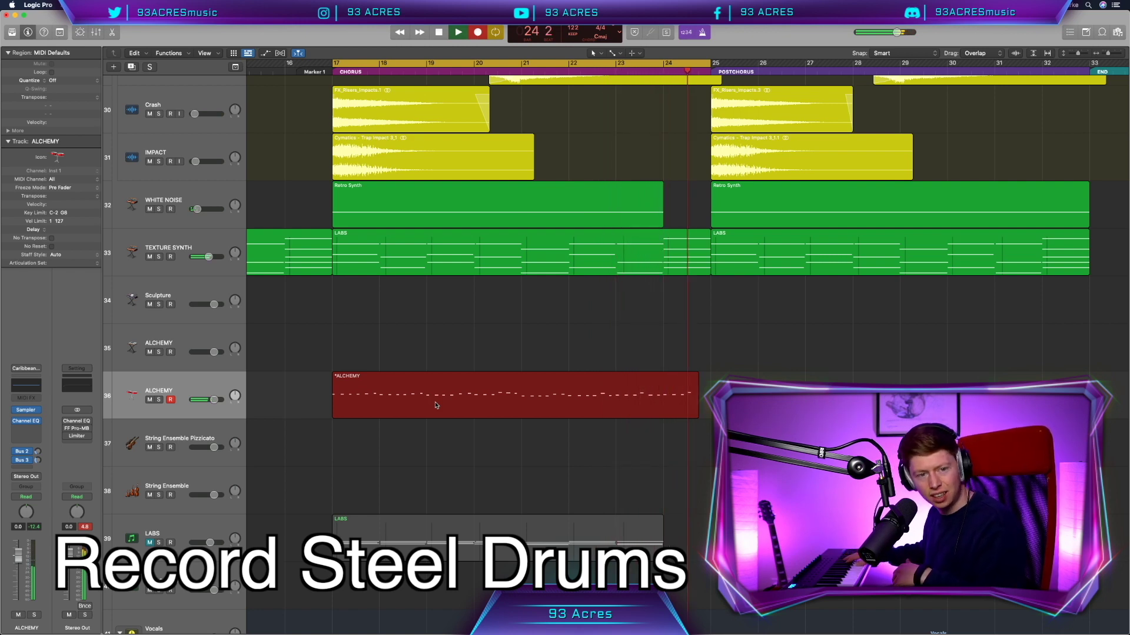
# - Finish the steel drum take, send its ALCHEMY track to bus 15 for 16th-note delay, and insert Kickstart for sidechaining
pyautogui.press('space')
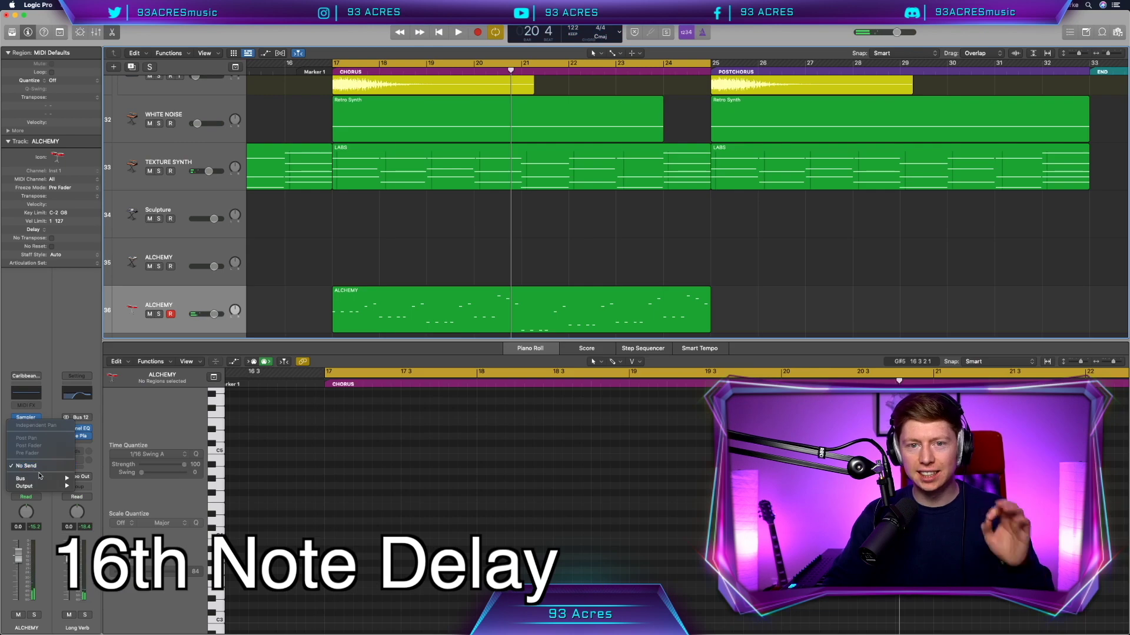
pyautogui.moveTo(64, 479)
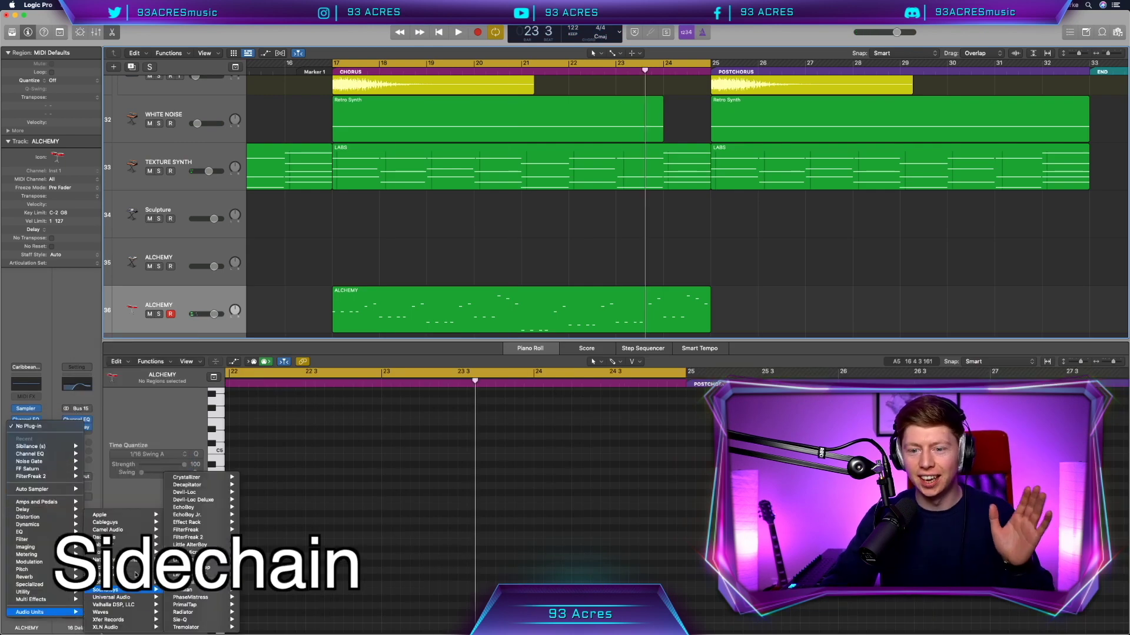
pyautogui.click(188, 567)
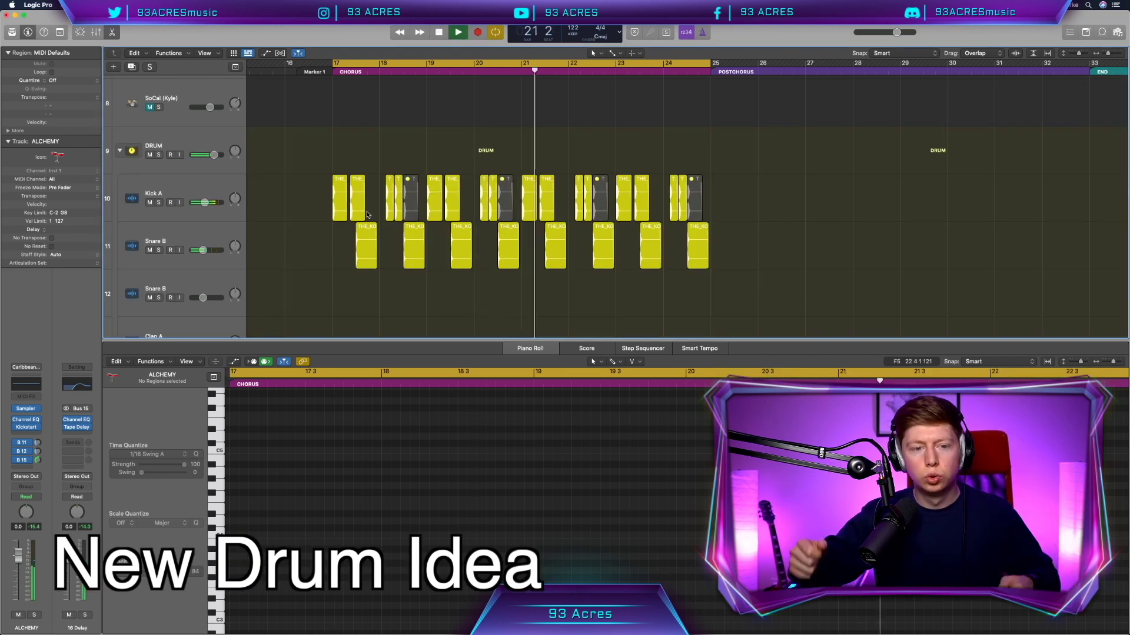
pyautogui.press('space')
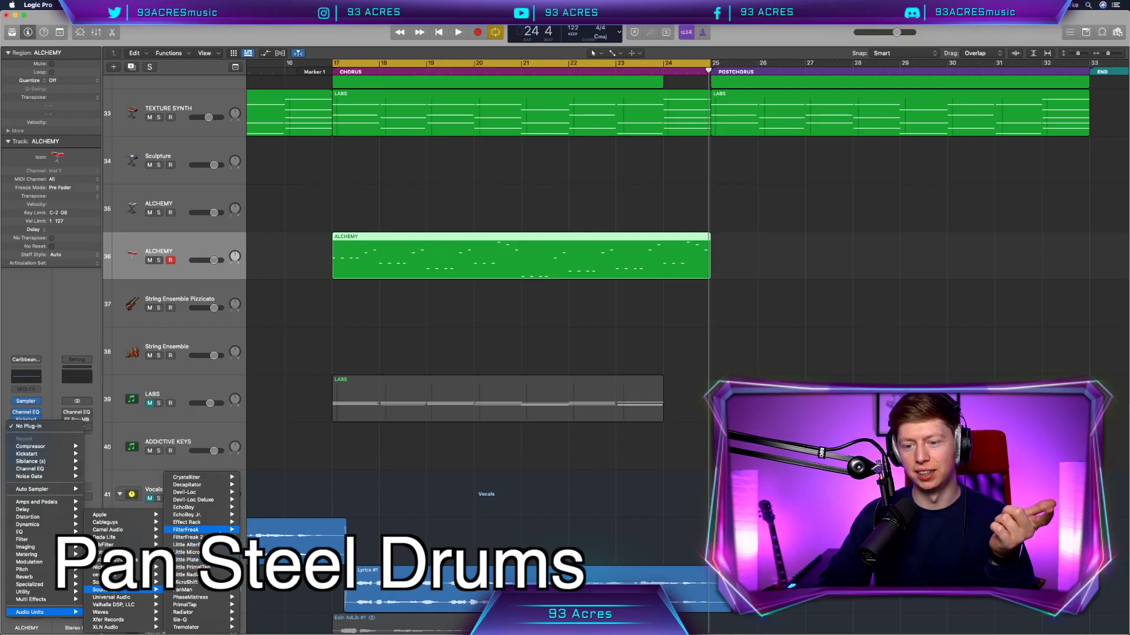
# - Insert SoundToys PanMan on the steel drum track and set it to tempo-synced rhythm panning
pyautogui.click(187, 589)
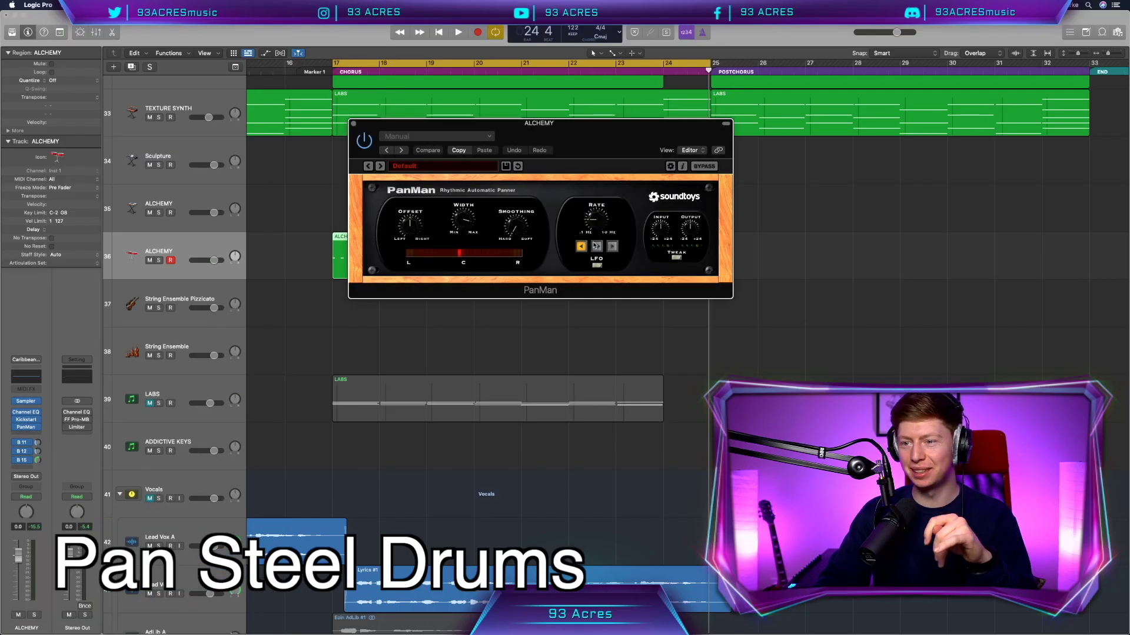
pyautogui.click(596, 246)
pyautogui.click(616, 245)
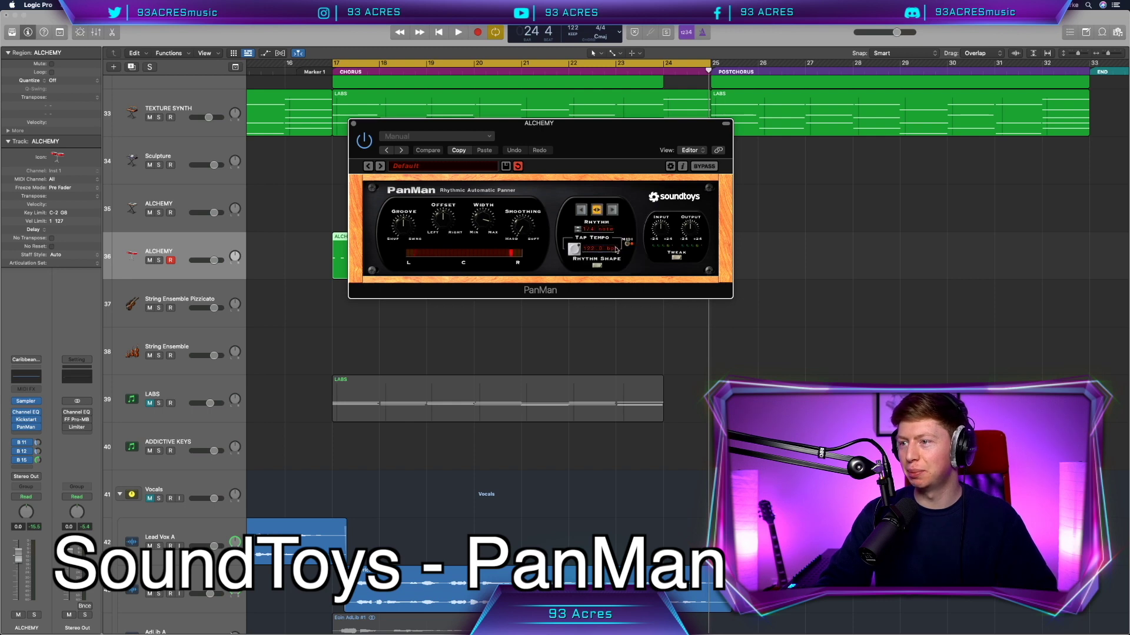
pyautogui.click(597, 229)
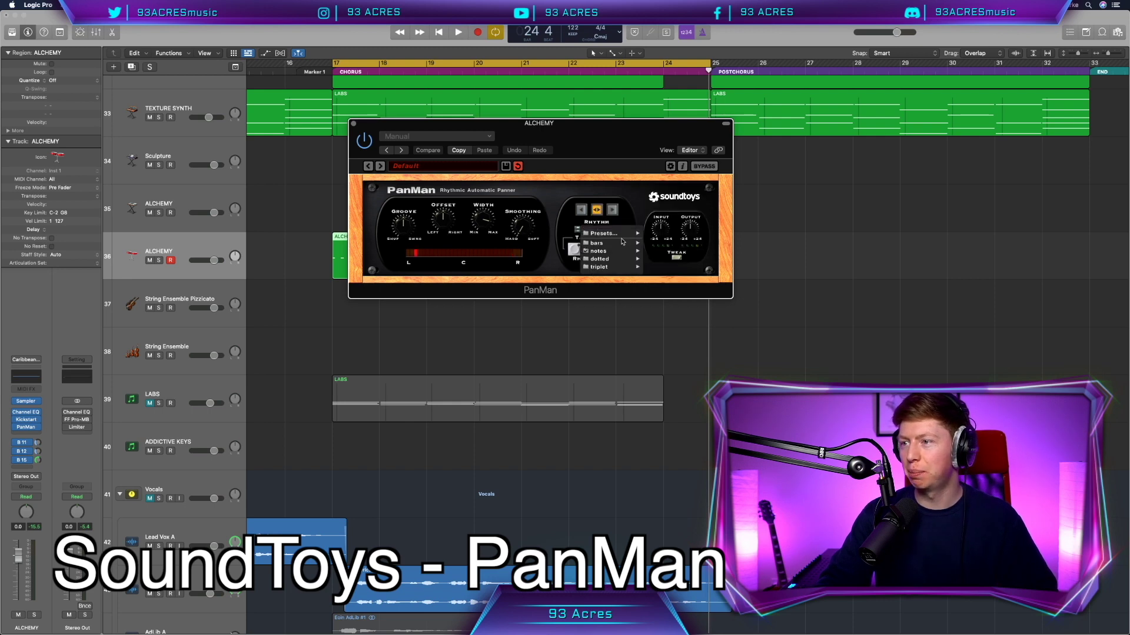
pyautogui.click(612, 203)
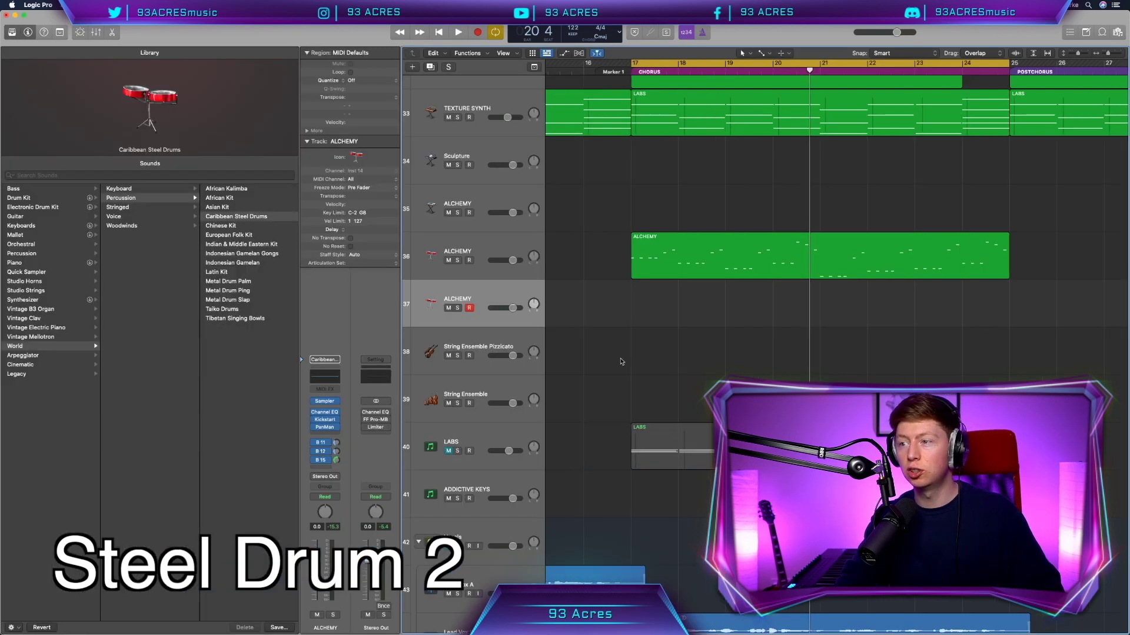
pyautogui.press('space')
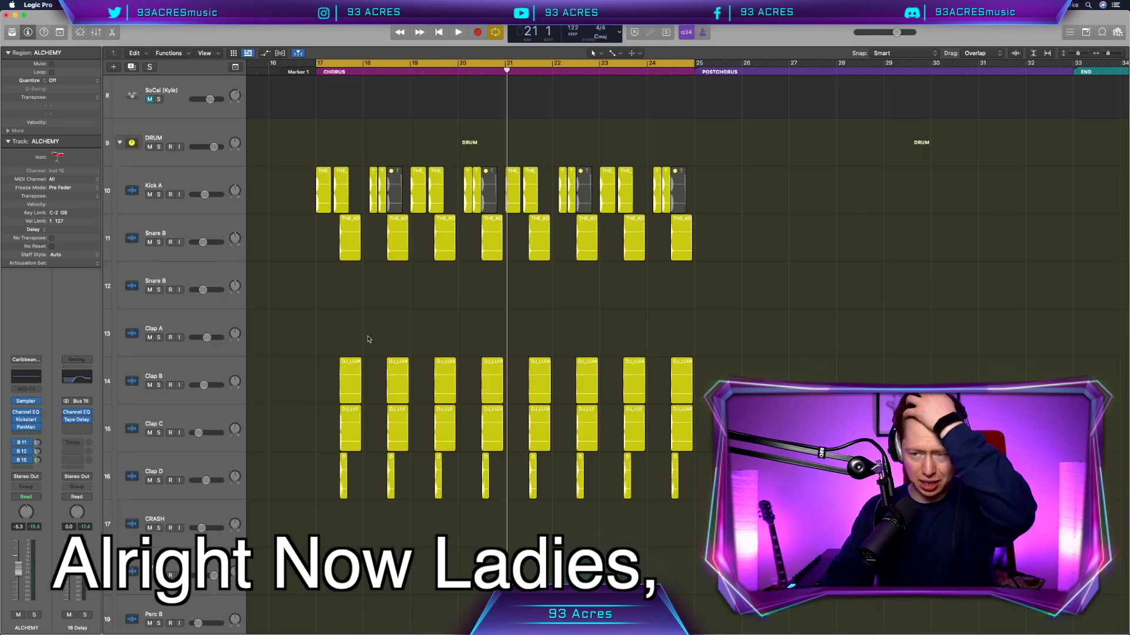
pyautogui.click(369, 339)
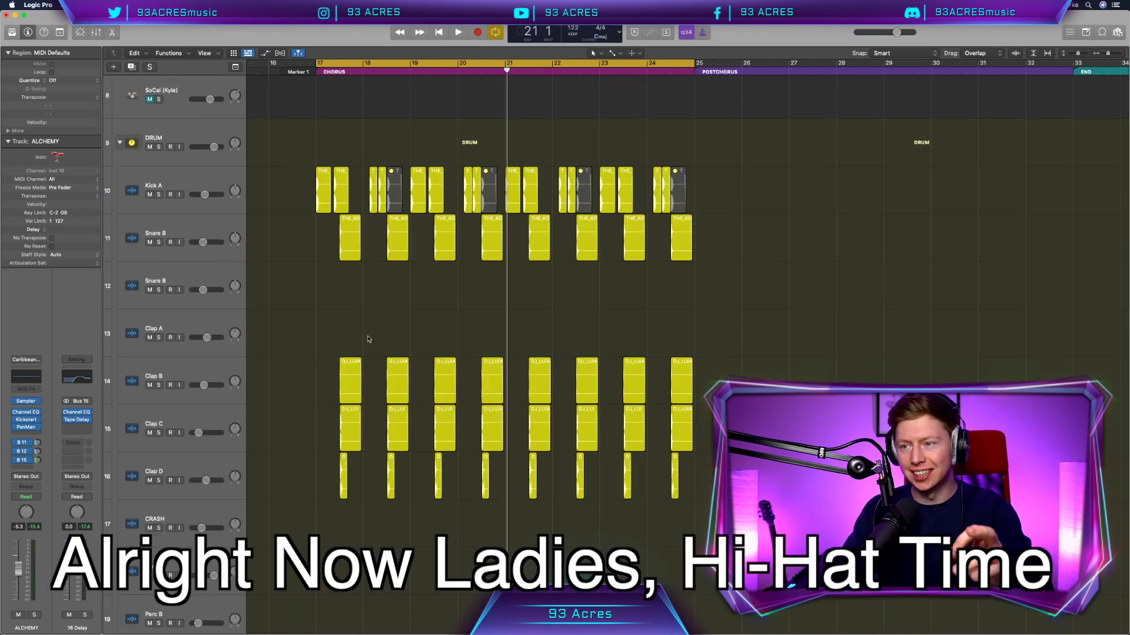
pyautogui.click(257, 315)
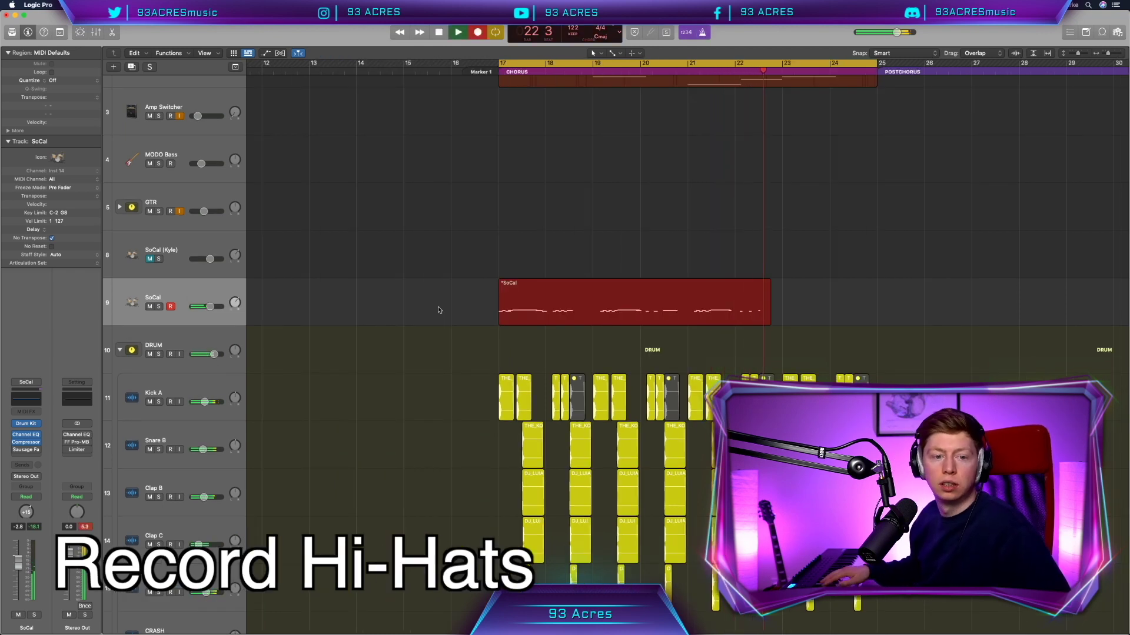
# - Finish the SoCal hi-hat recording, trim its region to start at bar 21, and copy it to bar 17
pyautogui.press('space')
pyautogui.moveTo(499, 321); pyautogui.dragTo(708, 329)
pyautogui.doubleClick(709, 315)
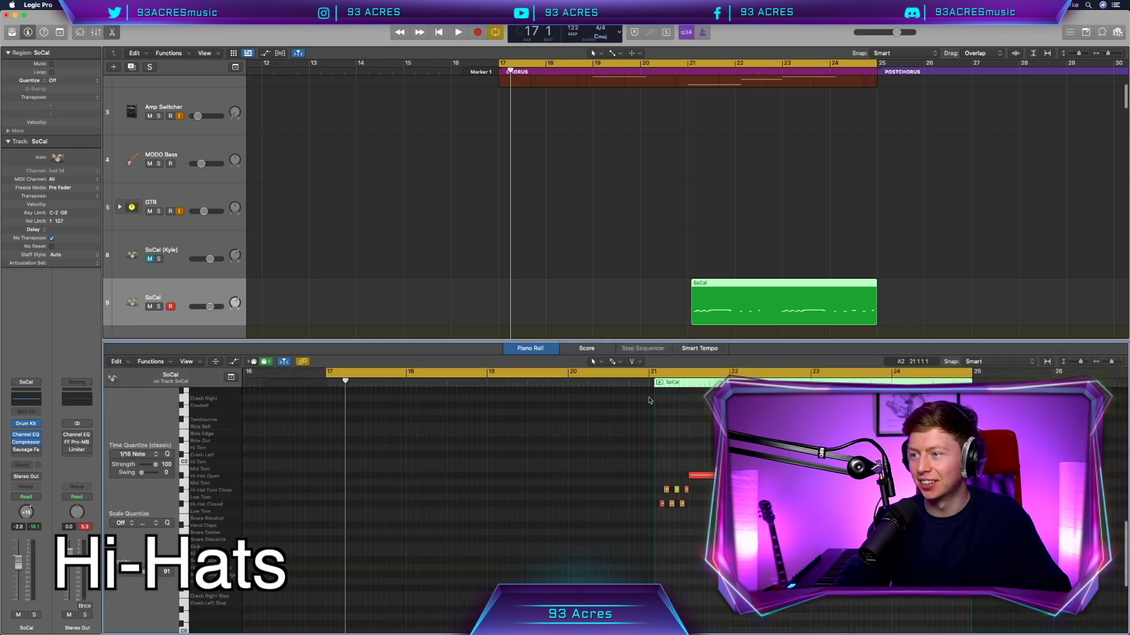
pyautogui.moveTo(734, 305); pyautogui.dragTo(550, 304)
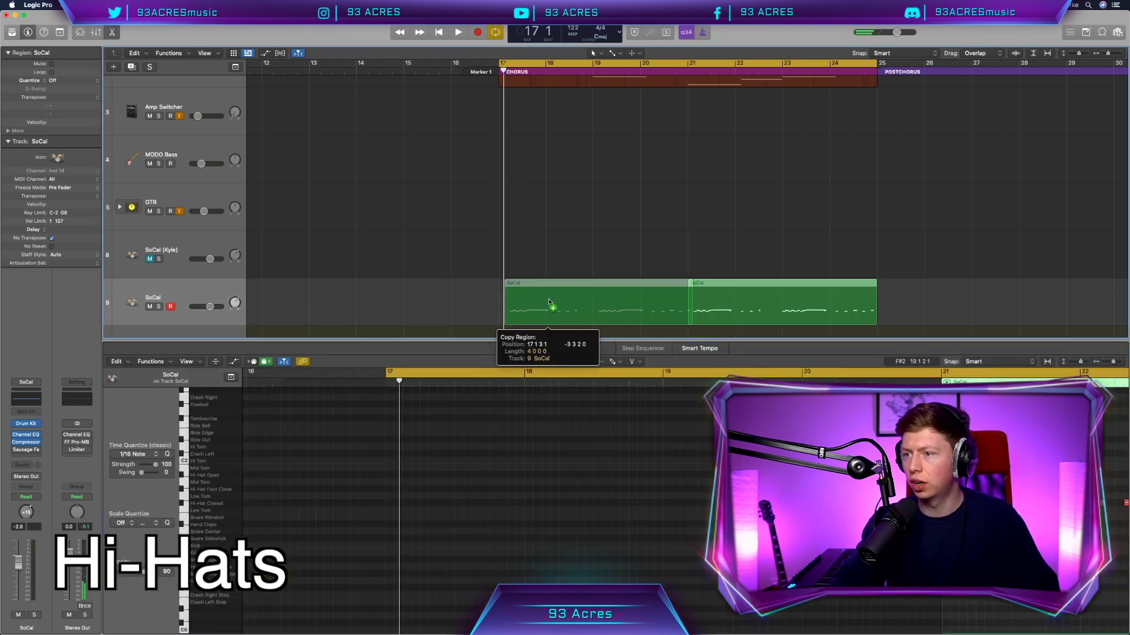
pyautogui.click(537, 241)
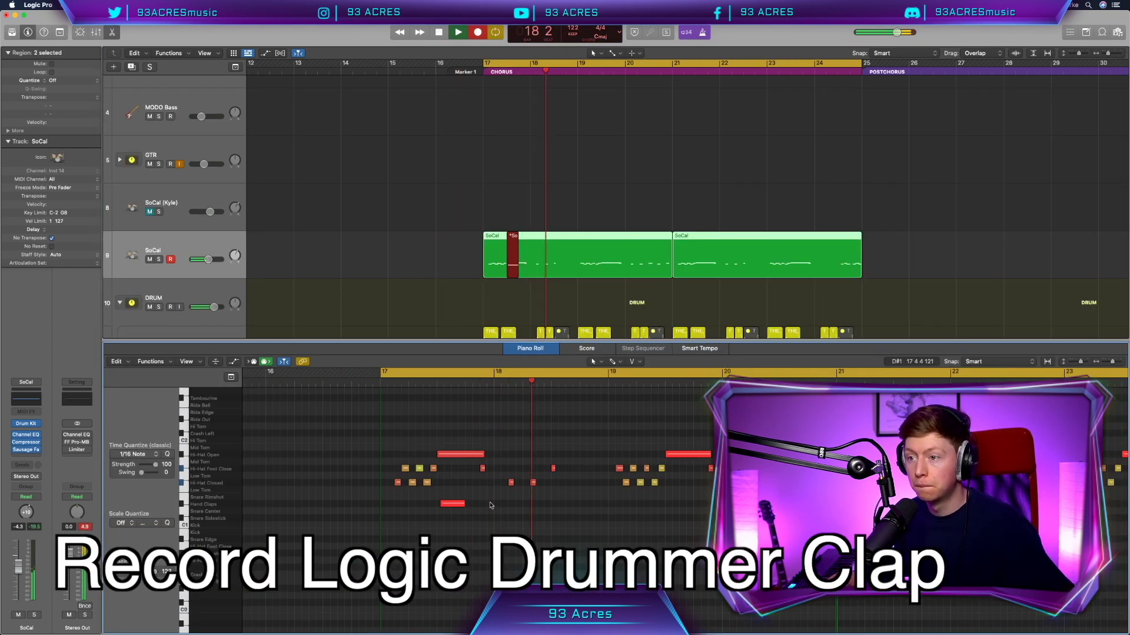
# - Finish recording the hand claps into the first SoCal region and shift the two Hand Claps notes slightly later
pyautogui.press('space')
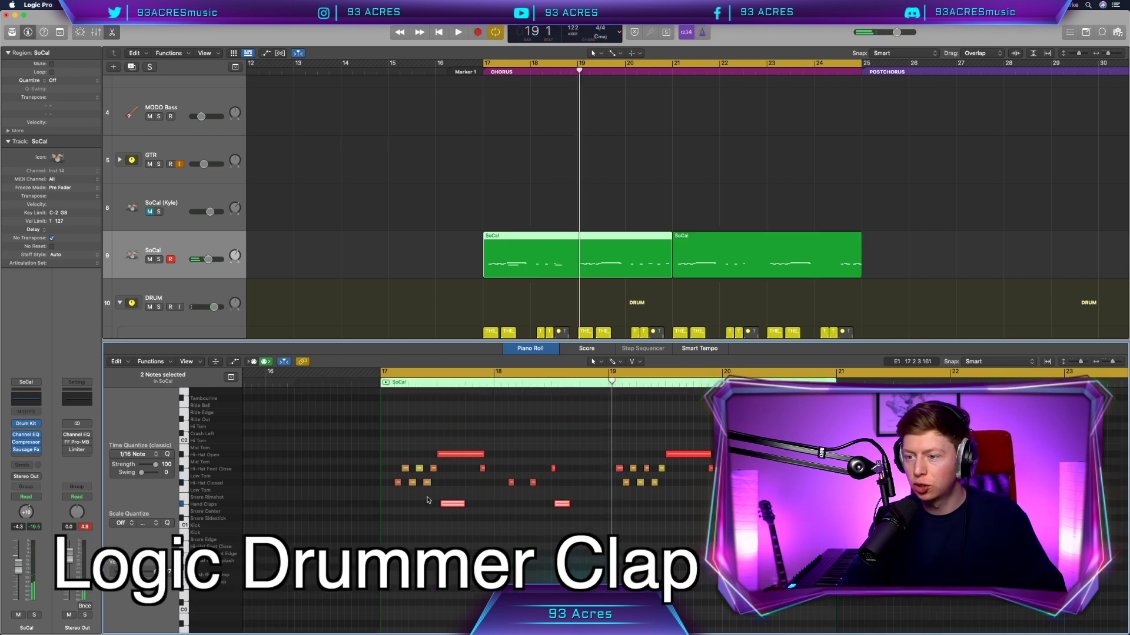
pyautogui.press('z')
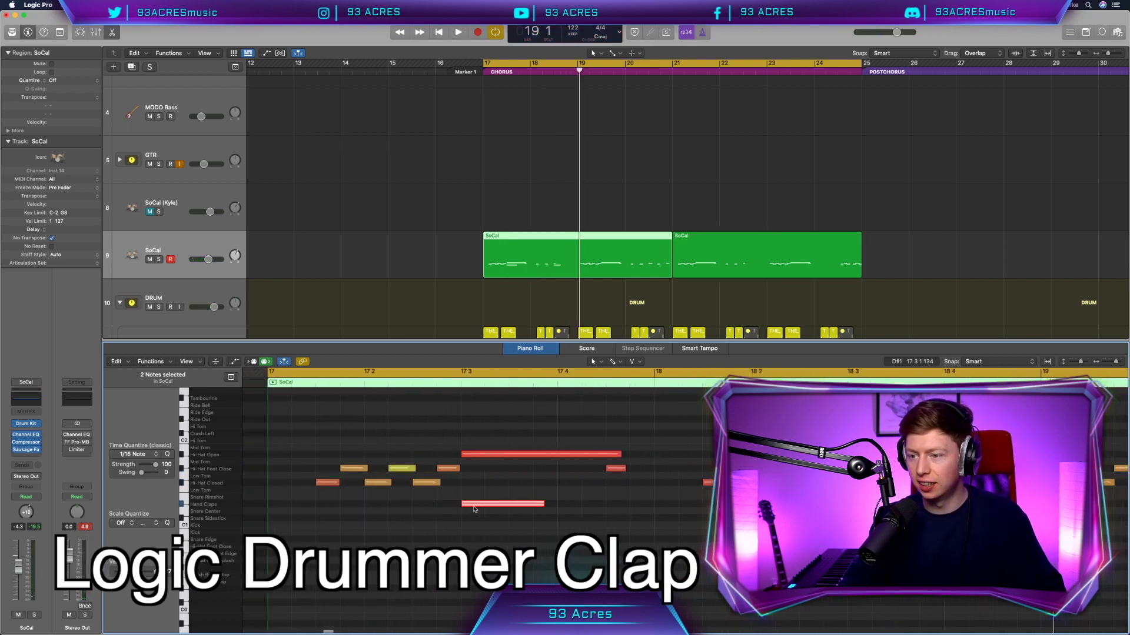
pyautogui.moveTo(474, 507); pyautogui.dragTo(484, 507)
pyautogui.hscroll(3, 485, 507)
pyautogui.press('super+Left')
pyautogui.hscroll(3, 485, 508)
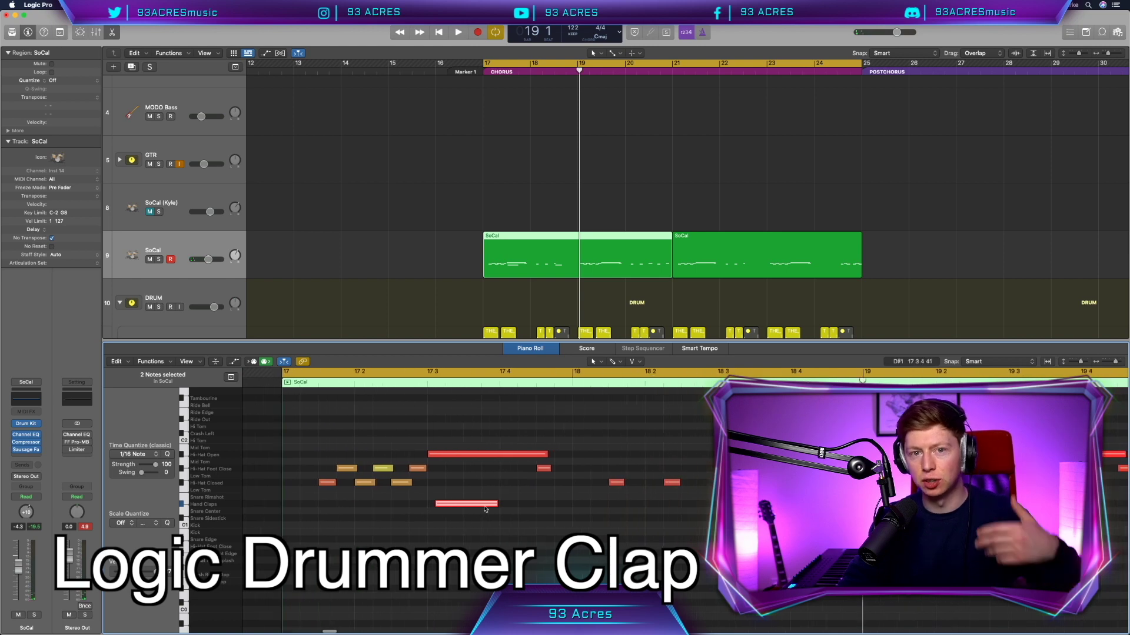
pyautogui.press('super+Left')
pyautogui.hscroll(4, 486, 510)
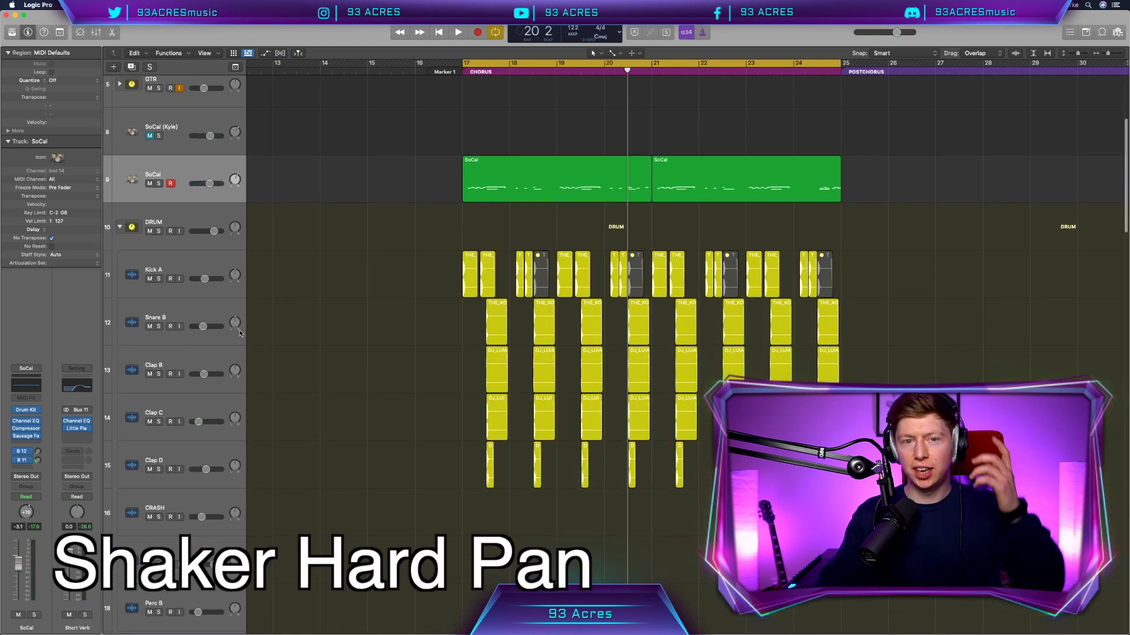
# - Examine the chorus drum pattern and select the first kick region on the Kick A track at bar 17
pyautogui.scroll(-5, 443, 463)
pyautogui.scroll(-12, 404, 476)
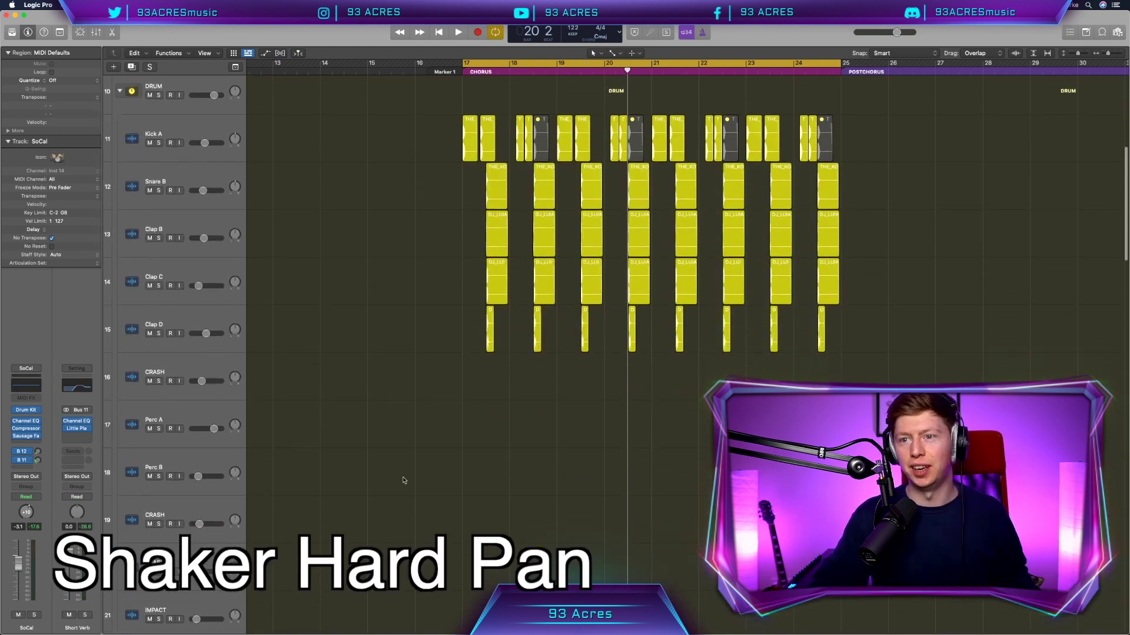
pyautogui.scroll(3, 403, 480)
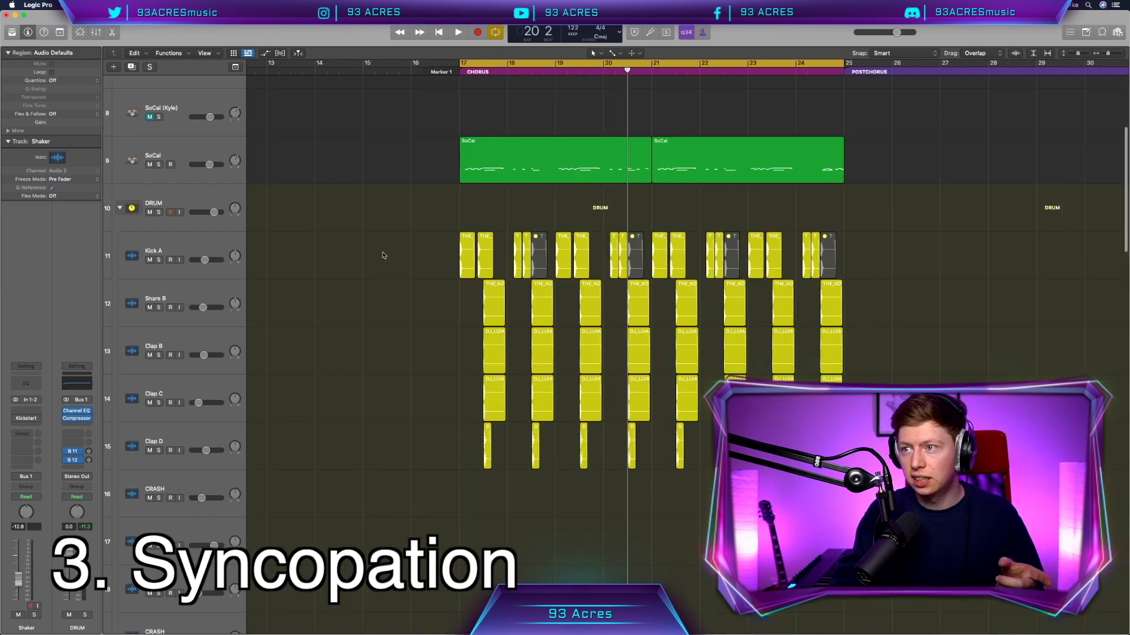
pyautogui.scroll(4, 383, 253)
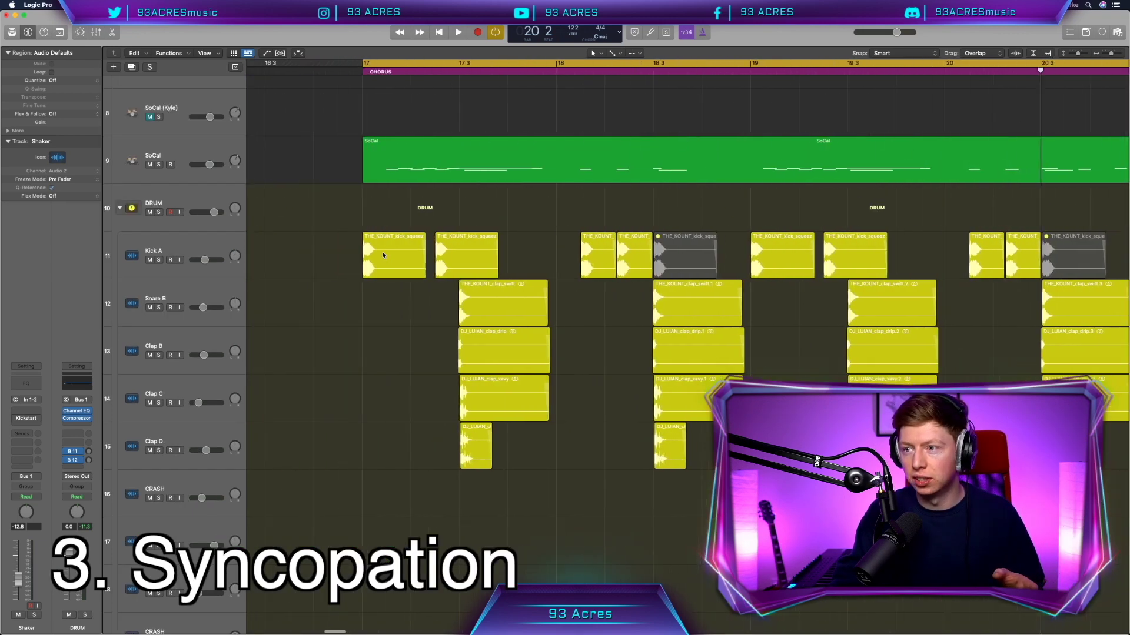
pyautogui.click(371, 267)
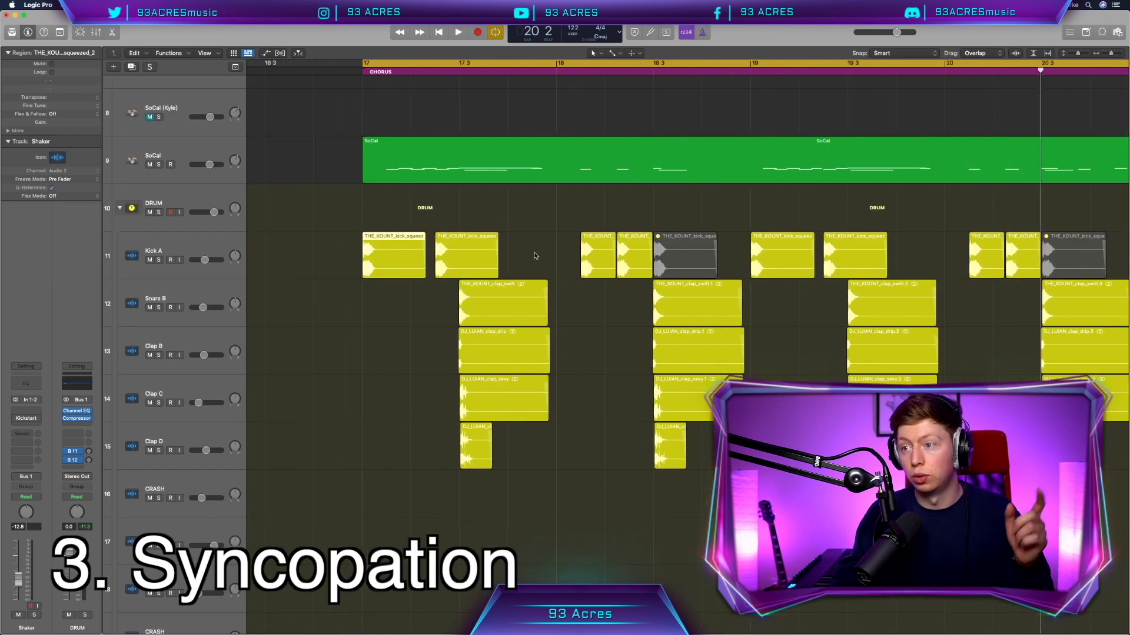
# - Compare the Kick A hits in the chorus with the downbeats at bars 17 and 18
pyautogui.click(557, 252)
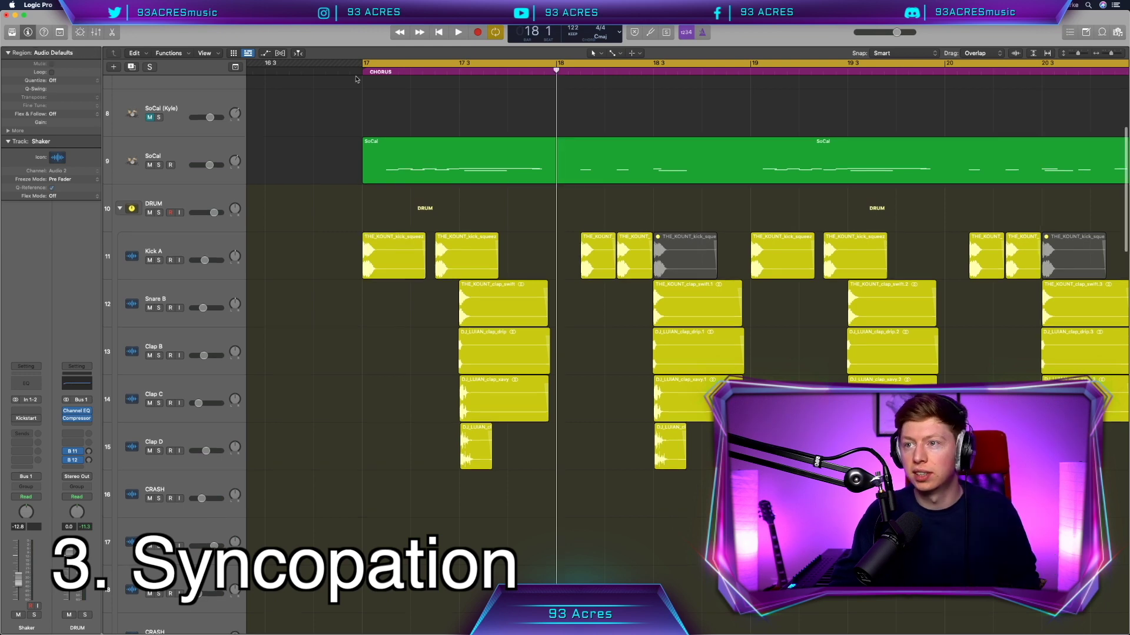
pyautogui.click(363, 69)
pyautogui.click(389, 259)
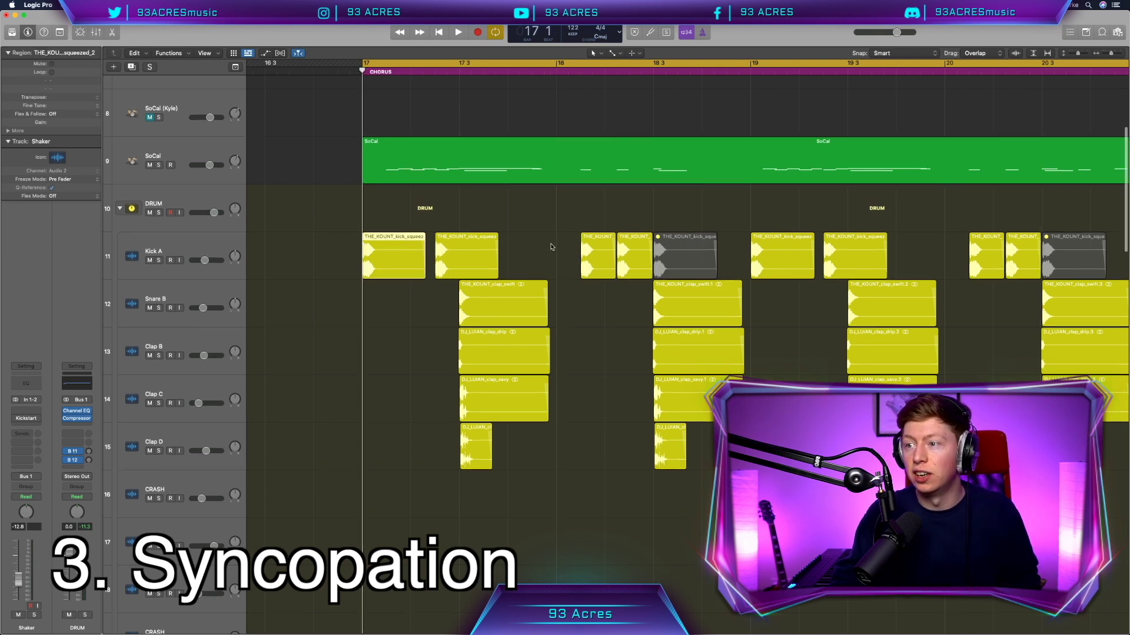
pyautogui.click(555, 69)
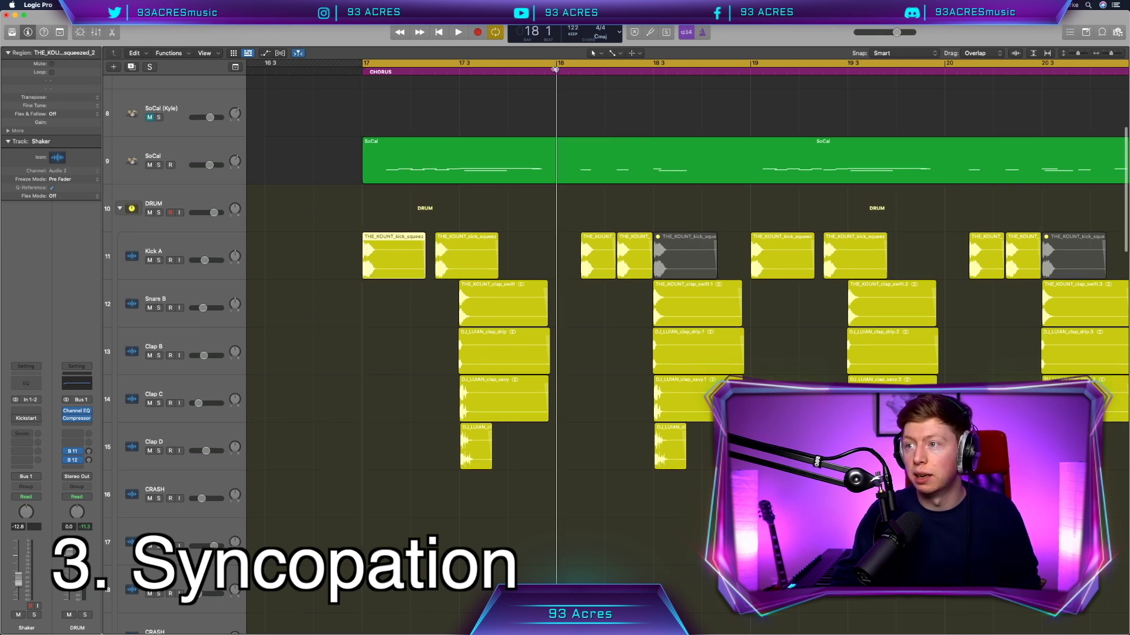
pyautogui.click(587, 270)
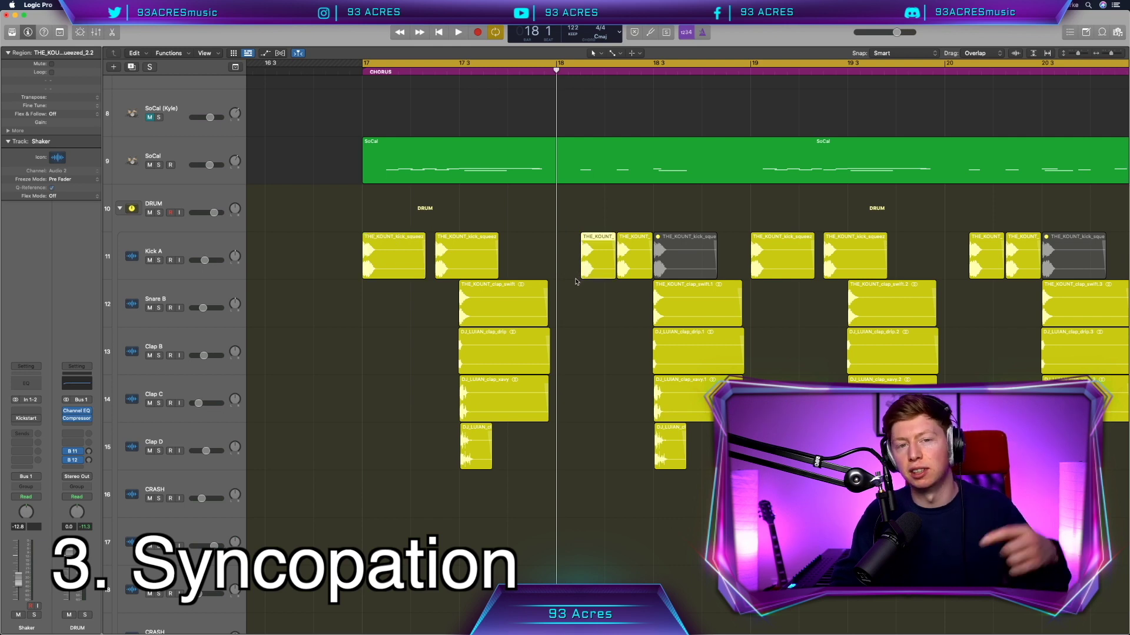
# - Examine how the Liverpool Bass and Reese_Bass notes line up with the offbeat kick after bar 18 and the layered claps
pyautogui.scroll(5, 579, 224)
pyautogui.click(581, 70)
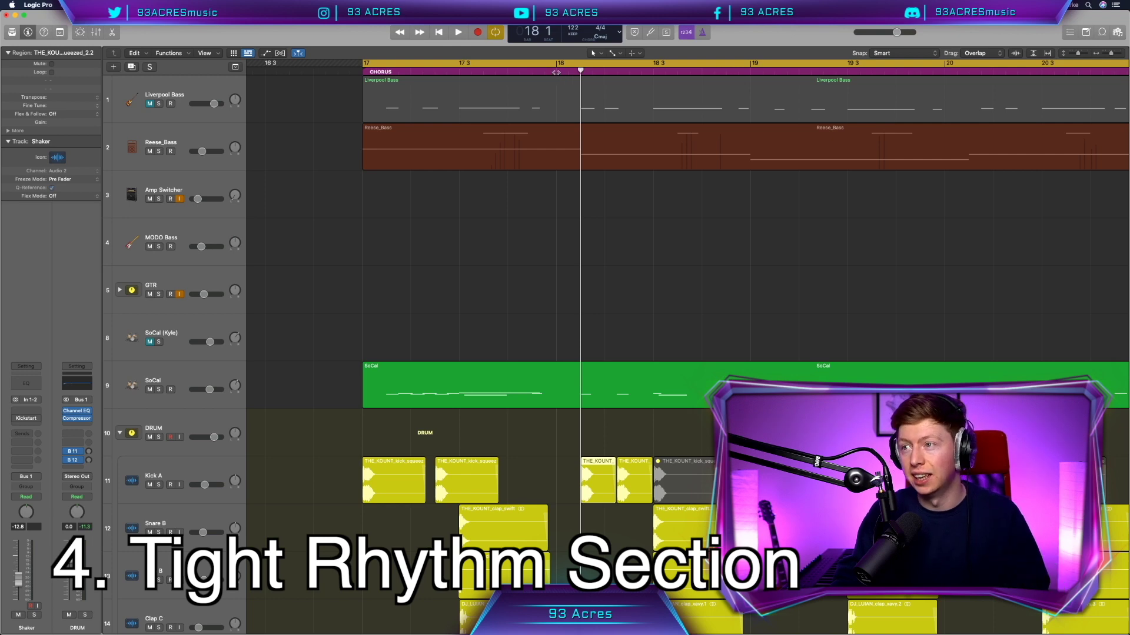
pyautogui.scroll(-5, 559, 181)
pyautogui.scroll(-4, 560, 184)
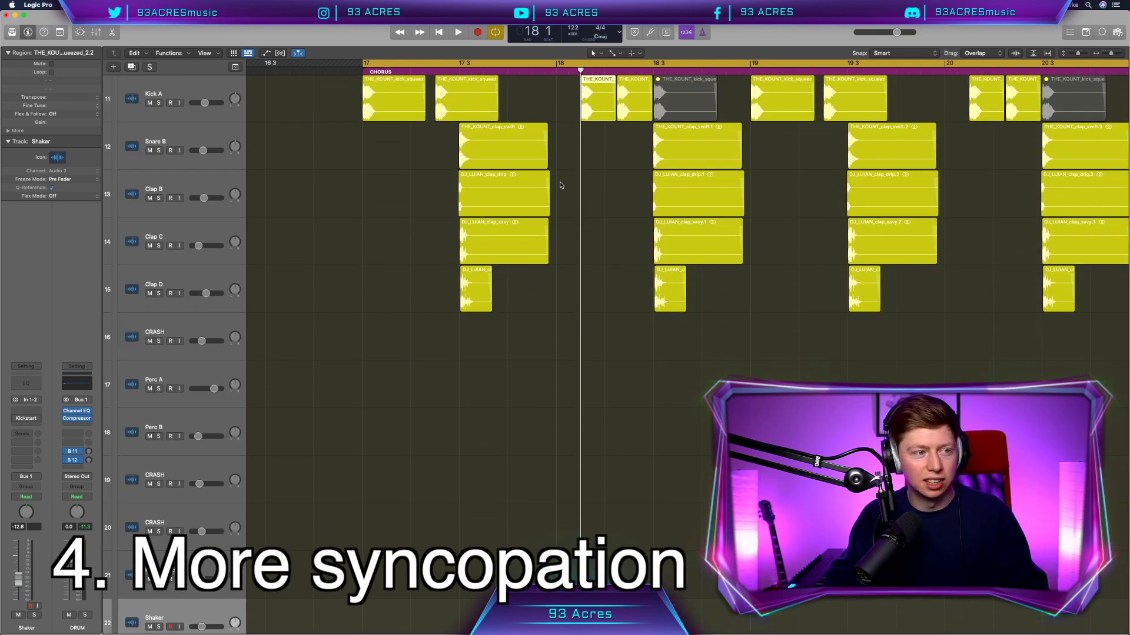
pyautogui.click(560, 185)
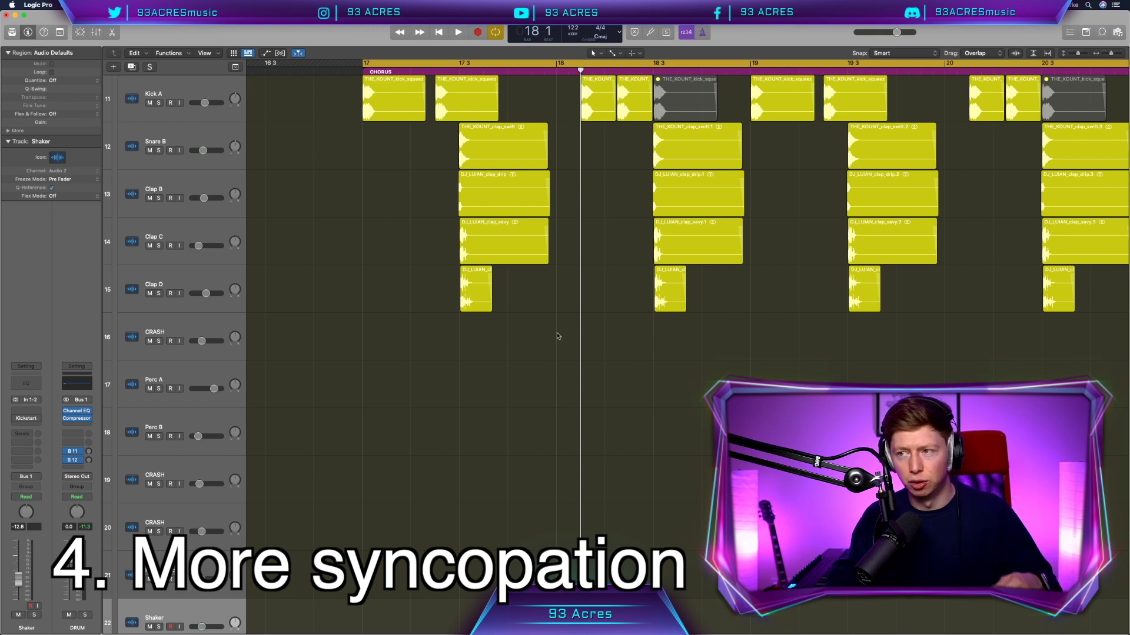
pyautogui.scroll(2, 560, 185)
pyautogui.scroll(1, 562, 339)
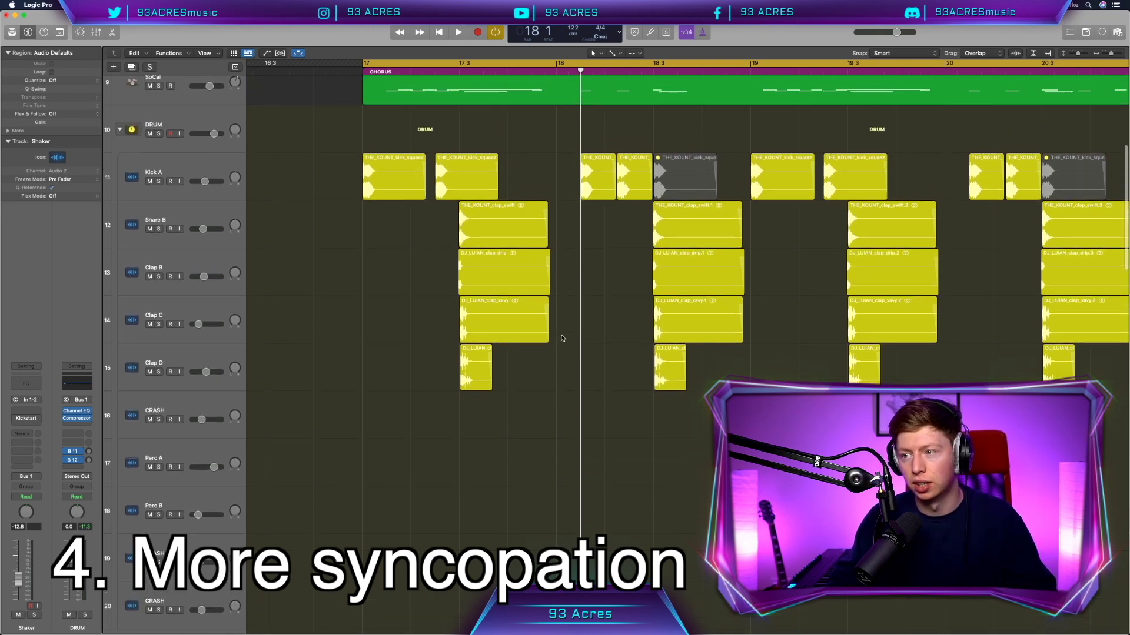
pyautogui.scroll(2, 569, 320)
pyautogui.scroll(8, 569, 320)
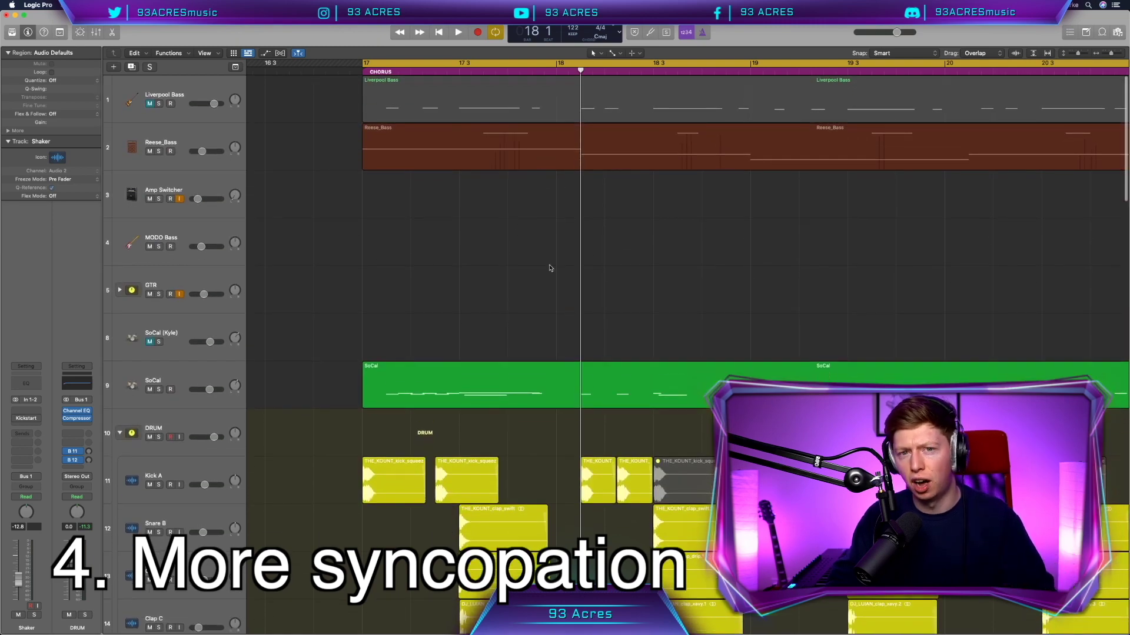
pyautogui.scroll(-7, 550, 267)
pyautogui.scroll(7, 550, 268)
pyautogui.click(554, 69)
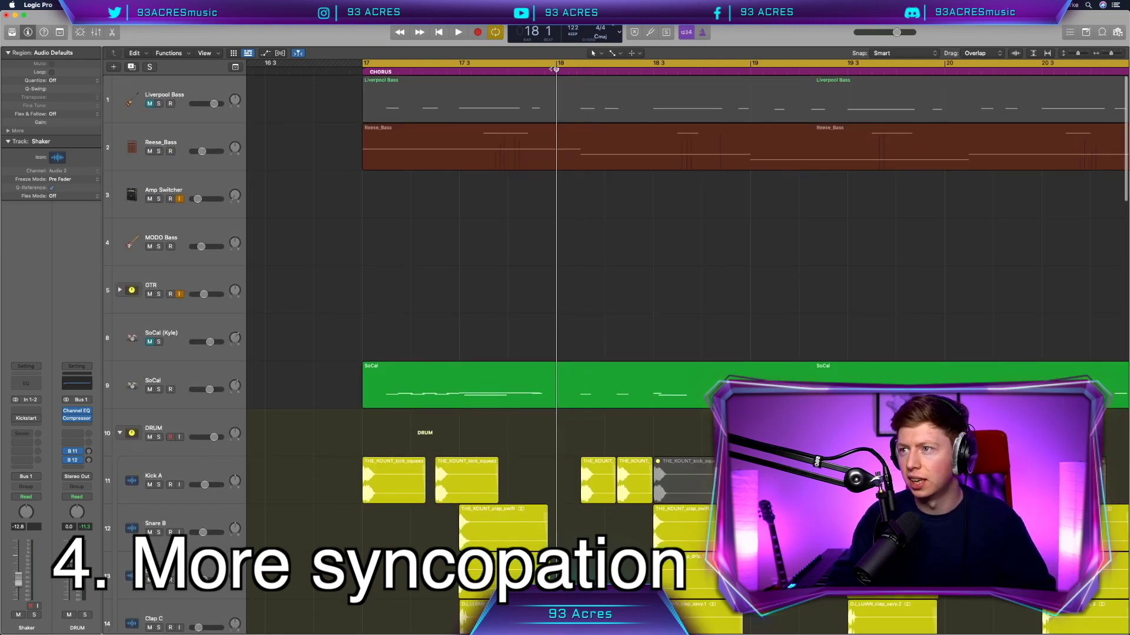
pyautogui.scroll(-18, 500, 325)
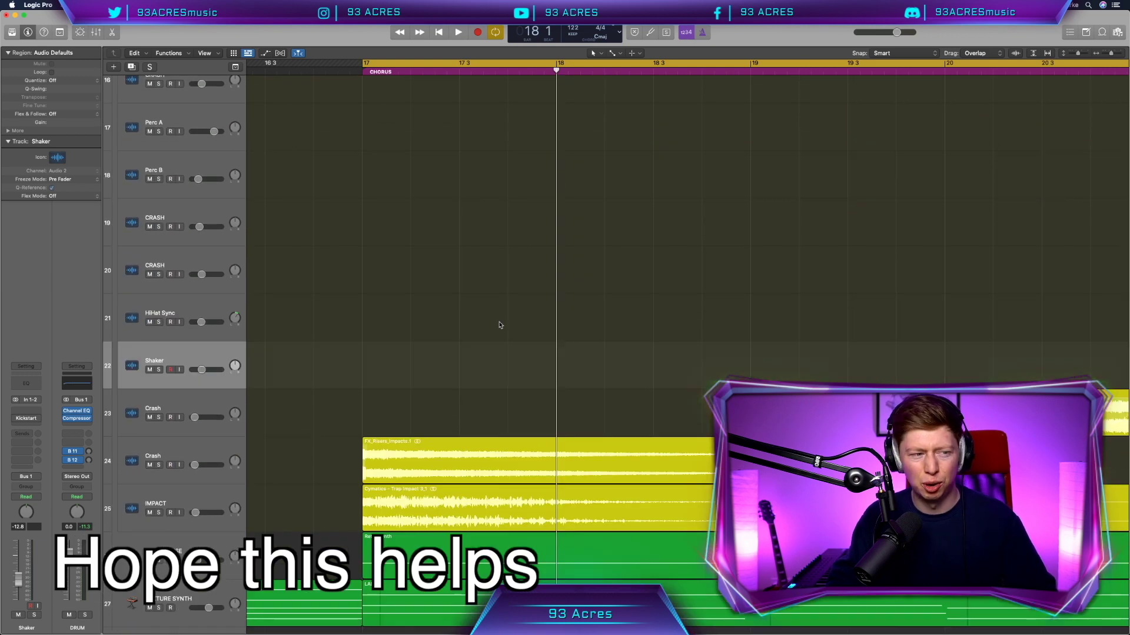
# - Find the Quincy - Shaker 16th loop by searching for shaker, place it on the Shaker track at bar 17, and duplicate the track
pyautogui.click(1106, 32)
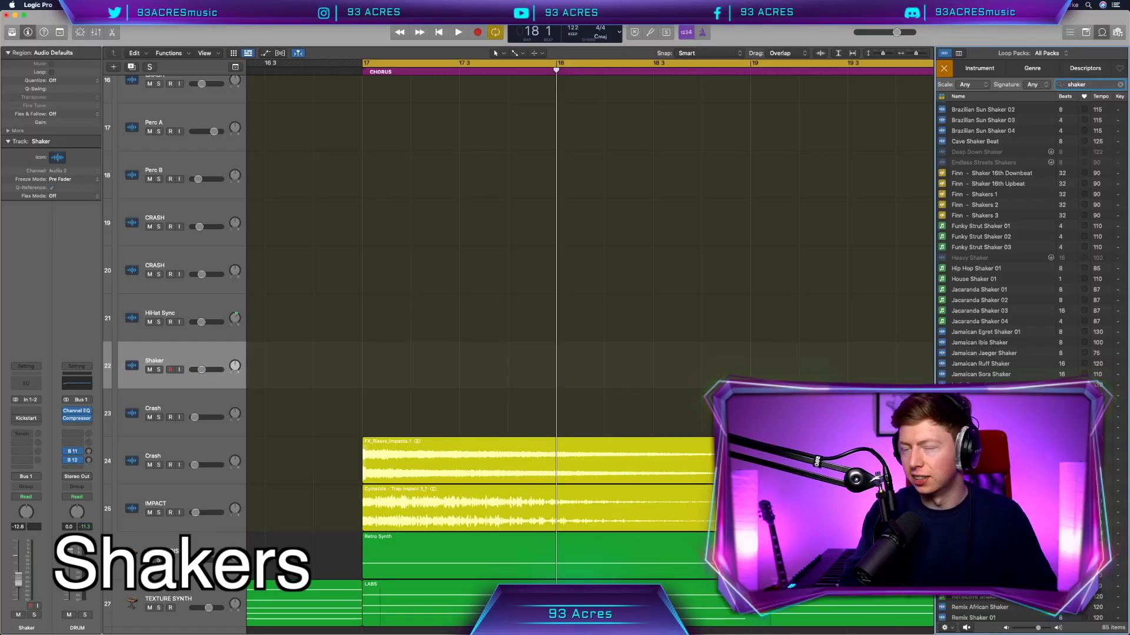
pyautogui.scroll(-6, 970, 314)
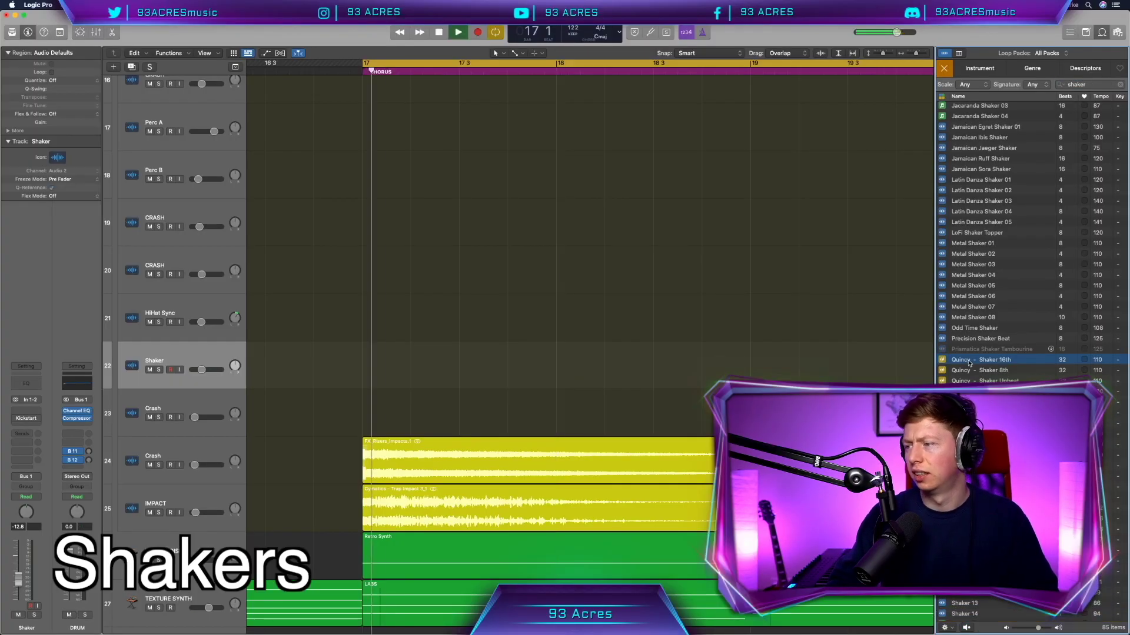
pyautogui.moveTo(973, 360); pyautogui.dragTo(383, 398)
pyautogui.press('super+d')
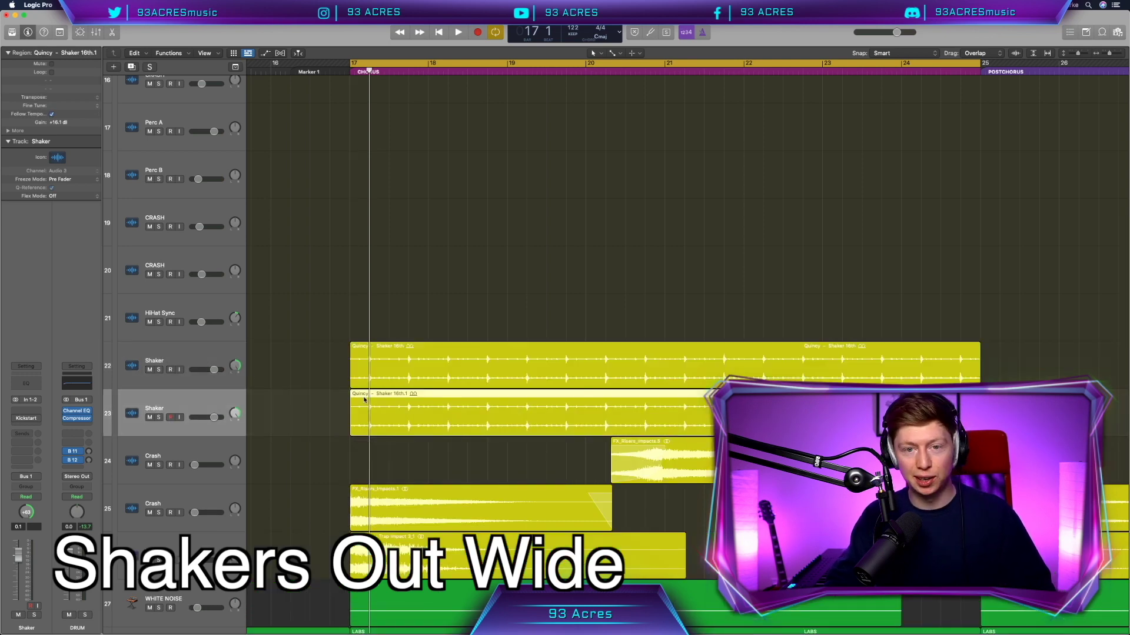
# - Pan the duplicated Shaker track opposite the first and lower both Shaker tracks to -10.0 dB during soloed playback
pyautogui.moveTo(233, 414); pyautogui.dragTo(225, 469)
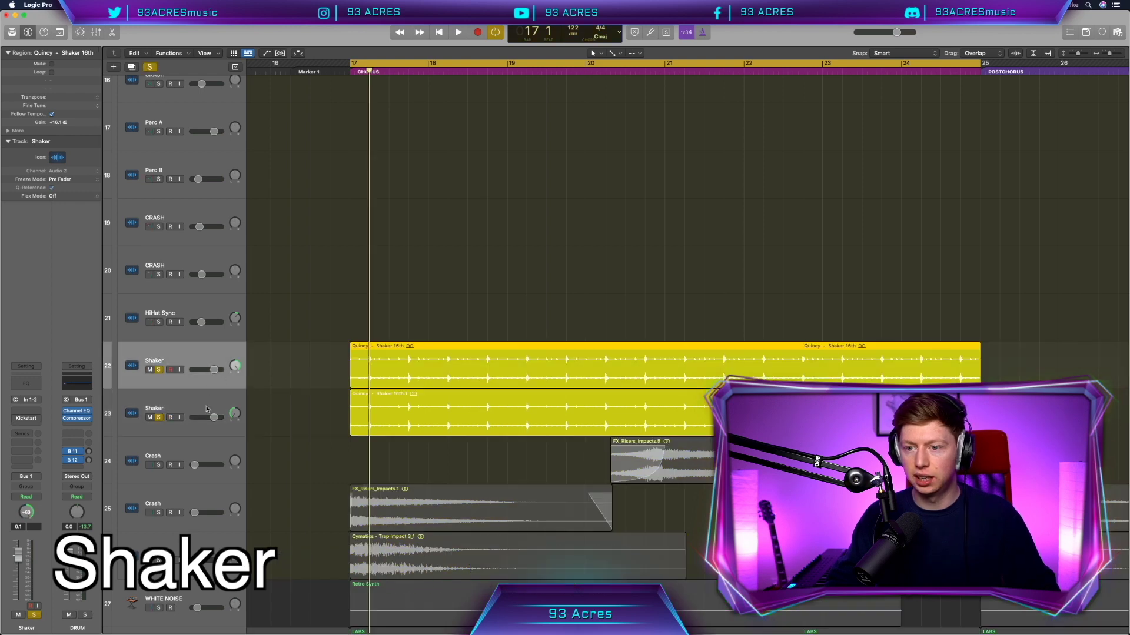
pyautogui.keyDown('shift'); pyautogui.click(206, 409); pyautogui.keyUp('shift')
pyautogui.press('space')
pyautogui.moveTo(213, 417); pyautogui.dragTo(209, 417)
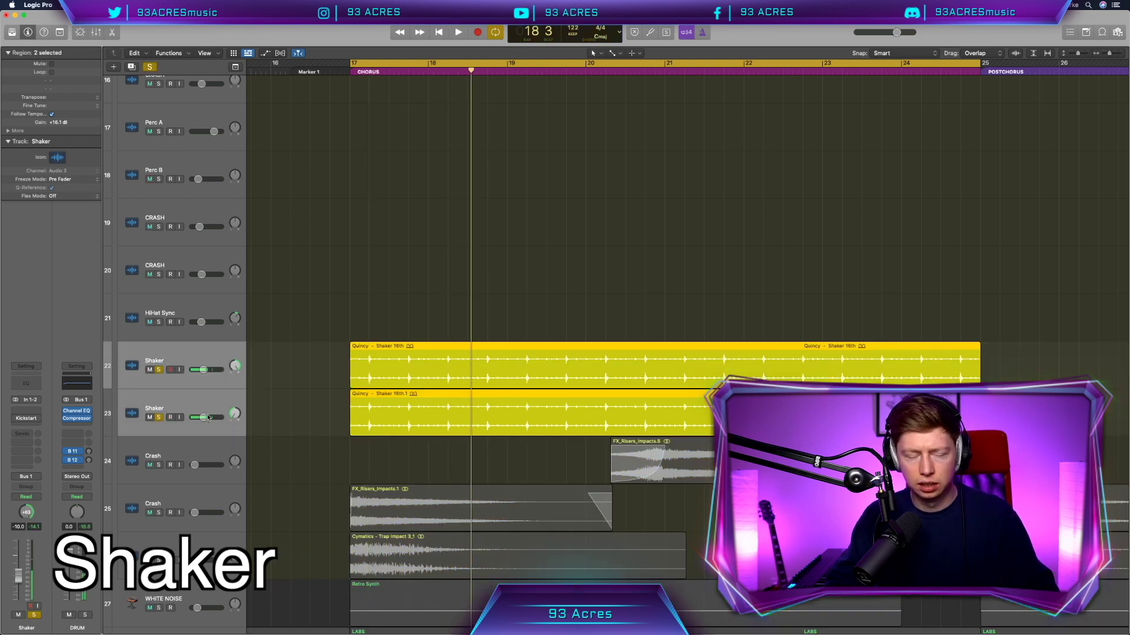
# - Enable the Kickstart sidechain effect on both Shaker tracks, close its window, and stop playback
pyautogui.keyDown('shift'); pyautogui.click(153, 399); pyautogui.keyUp('shift')
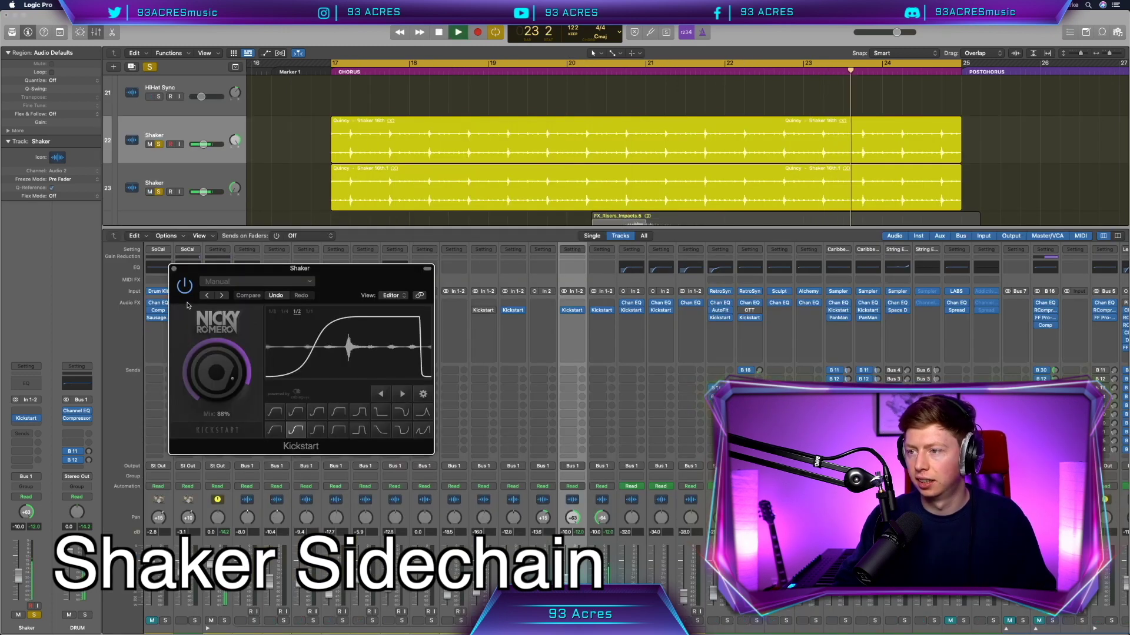
pyautogui.click(173, 269)
pyautogui.press('space')
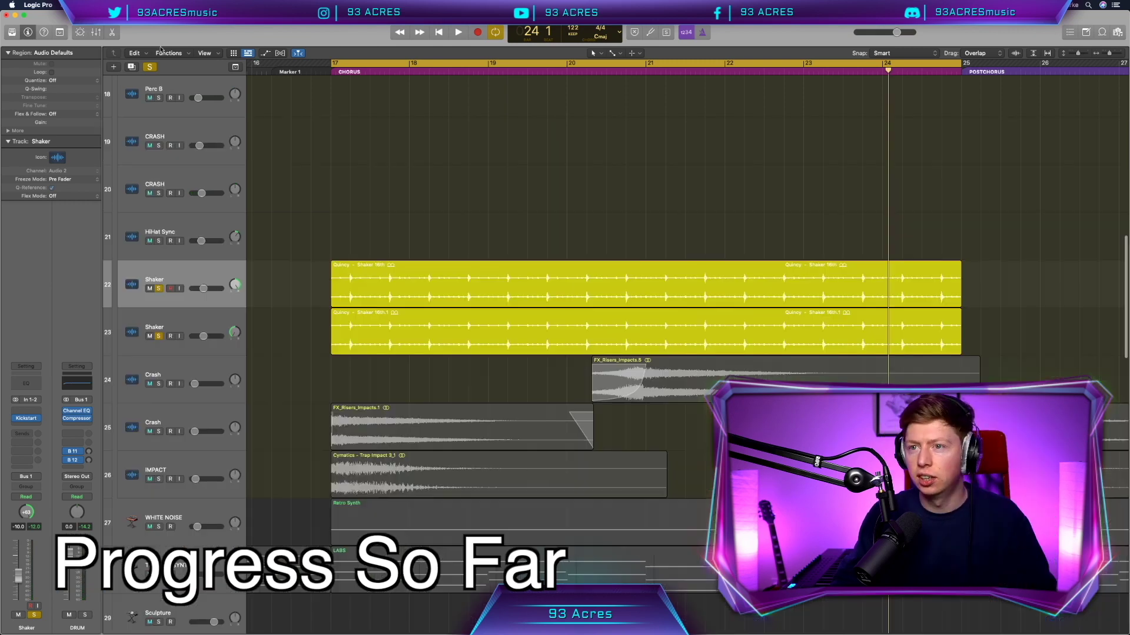
# - Unsolo the Shaker tracks and listen to the shakers within the full chorus arrangement
pyautogui.press('s')
pyautogui.press('space')
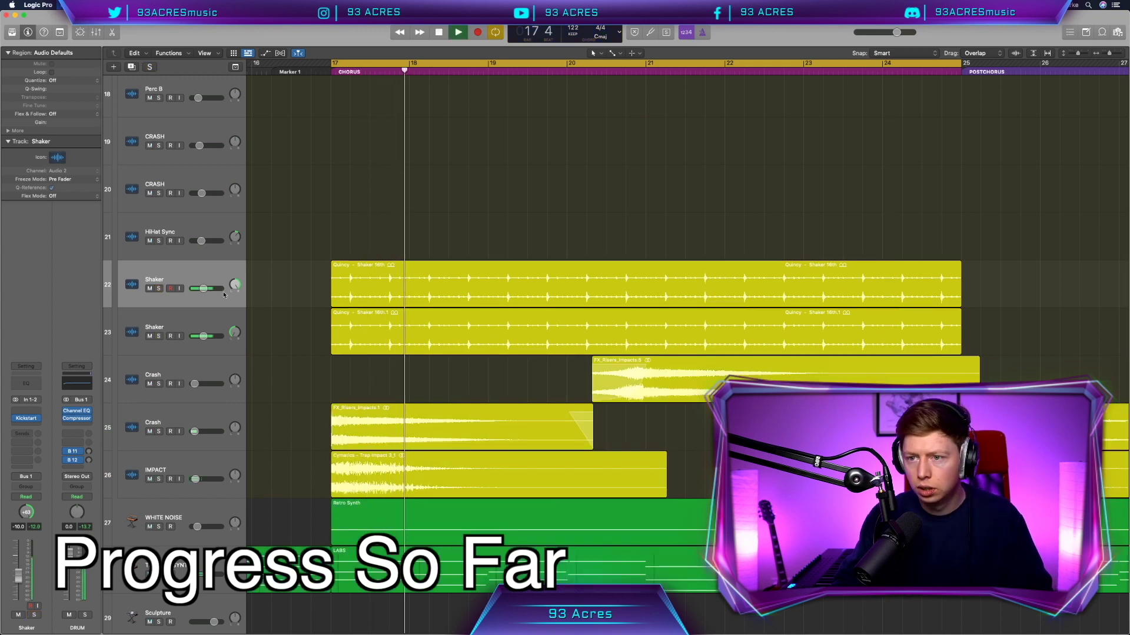
pyautogui.click(204, 340)
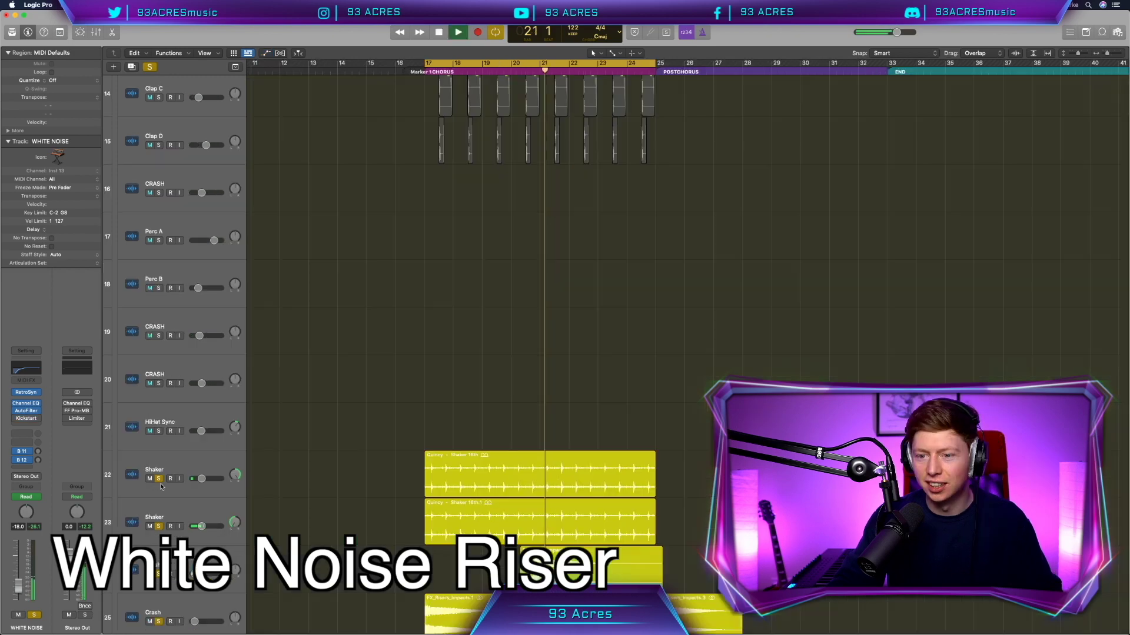
pyautogui.scroll(-10, 189, 461)
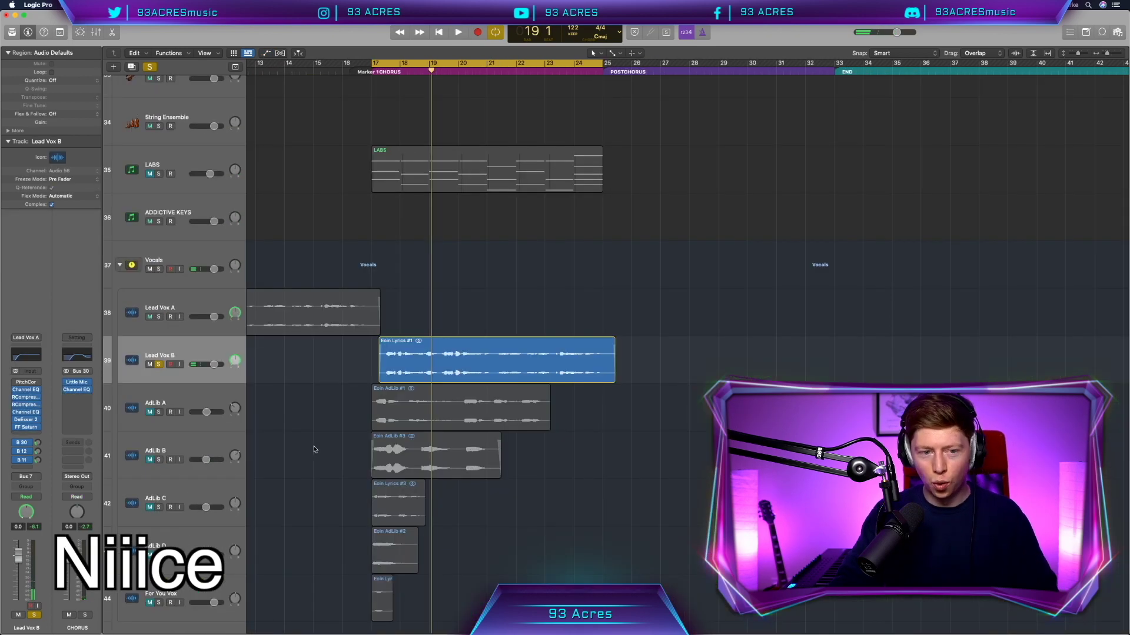